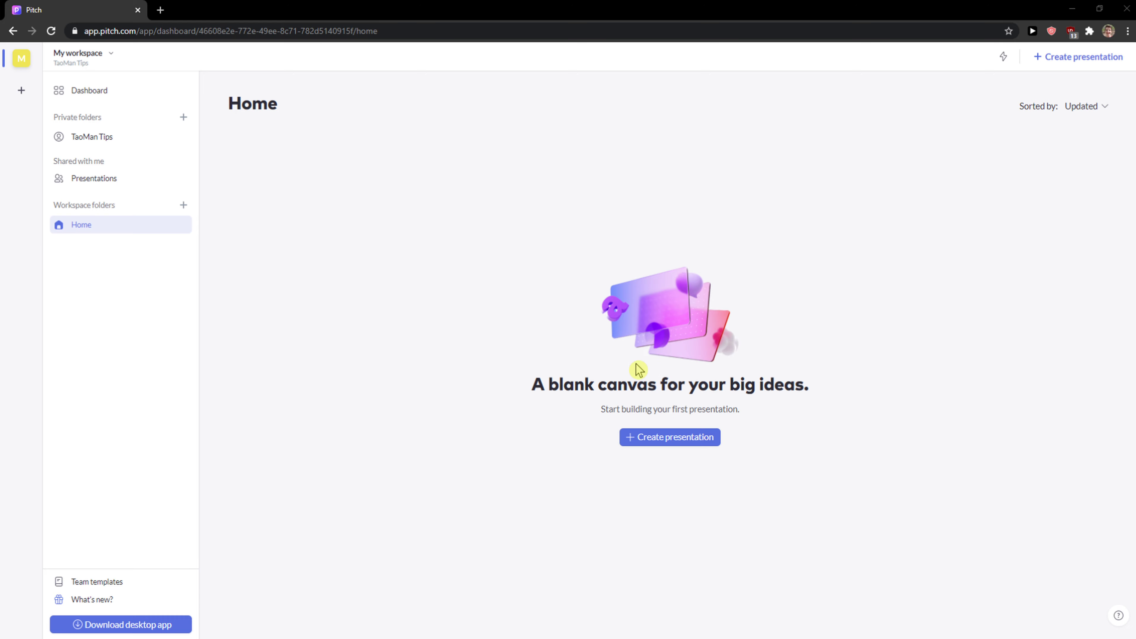
Step: Create a new presentation from the Startup starter template in the template gallery
click(646, 440)
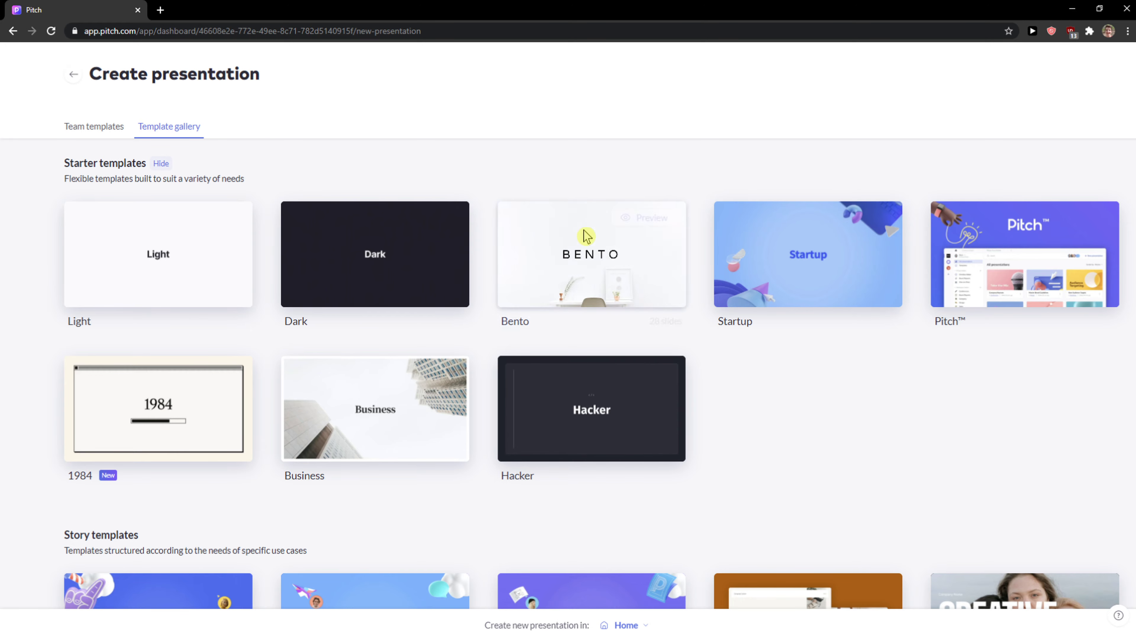
scroll(819, 309, down, 3)
scroll(432, 357, down, 2)
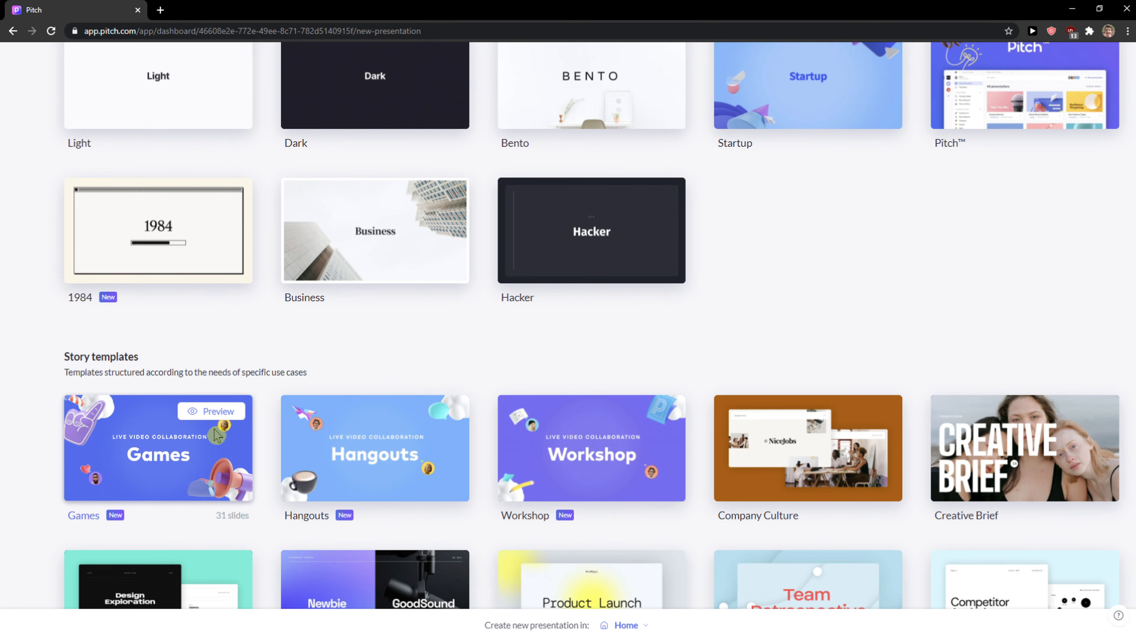
scroll(633, 416, down, 1)
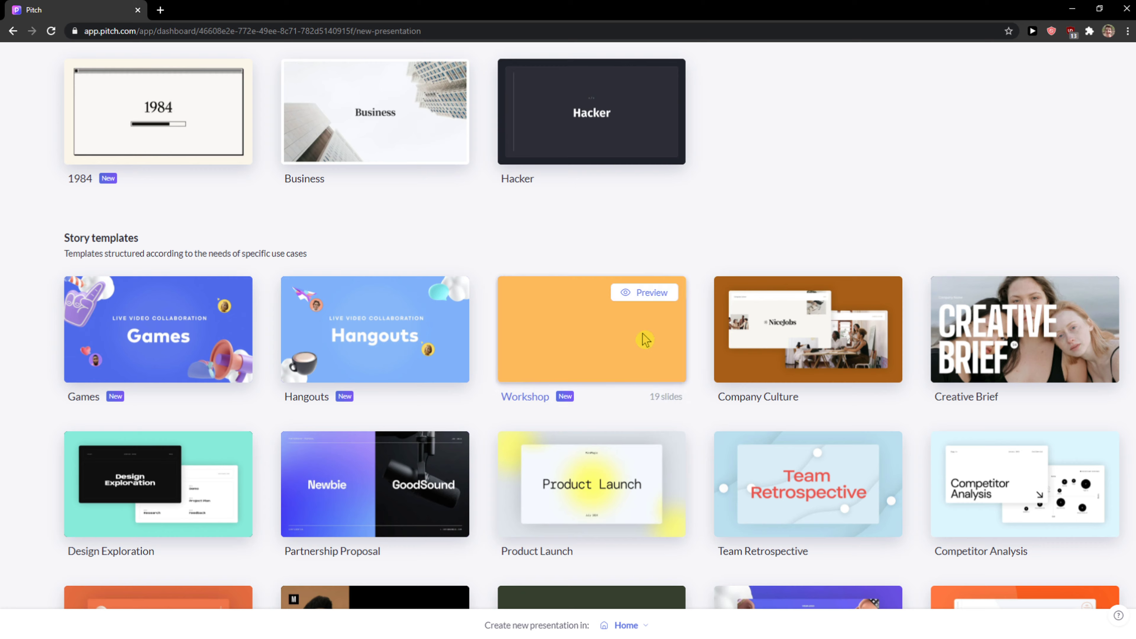
scroll(832, 344, down, 2)
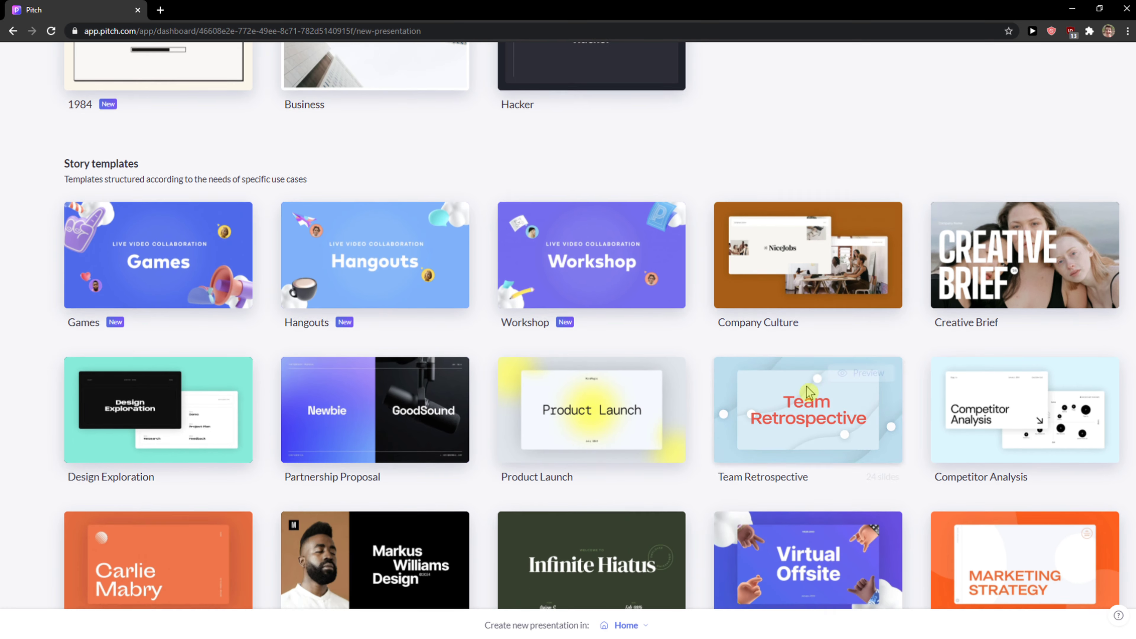
scroll(480, 308, up, 5)
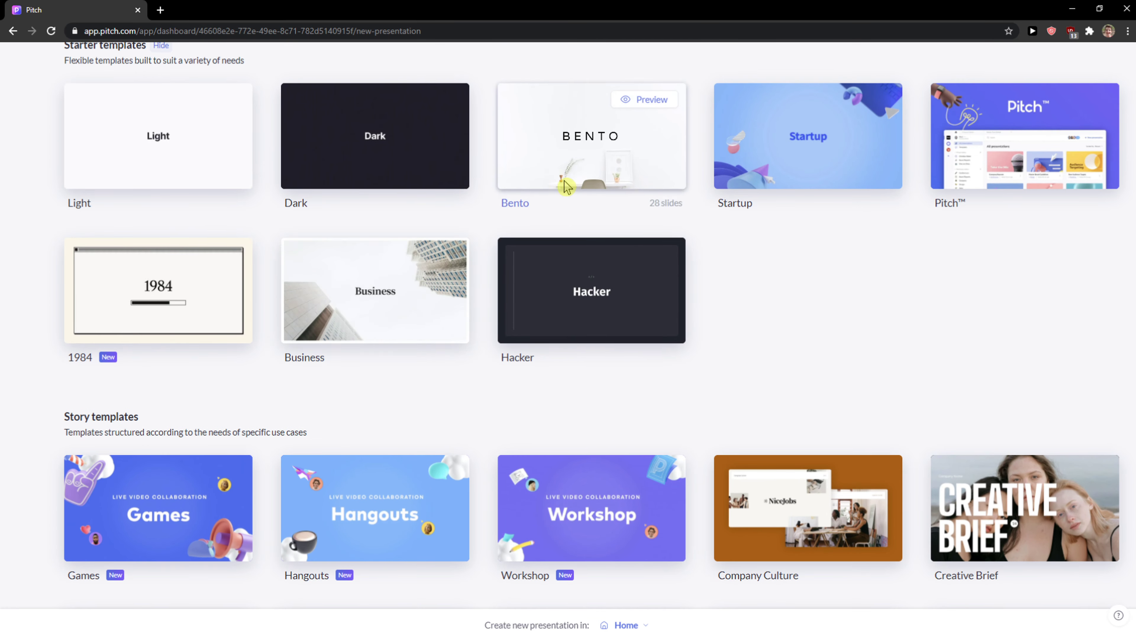
scroll(563, 254, up, 2)
click(786, 292)
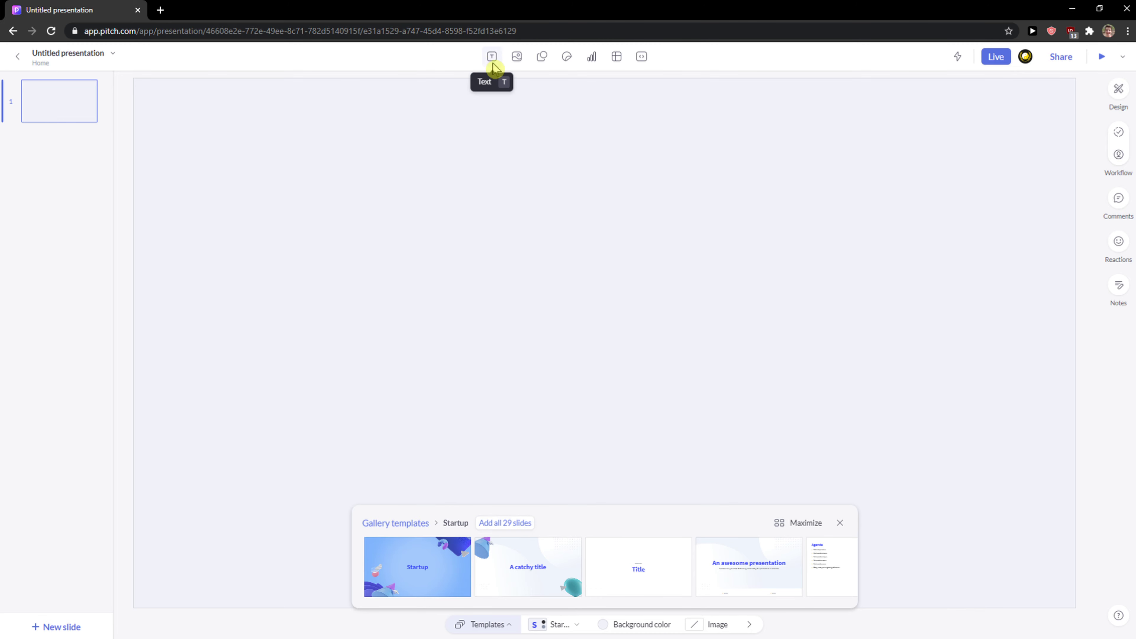
Step: Fill the empty first slide with the Startup cover layout from the template's slides
click(452, 573)
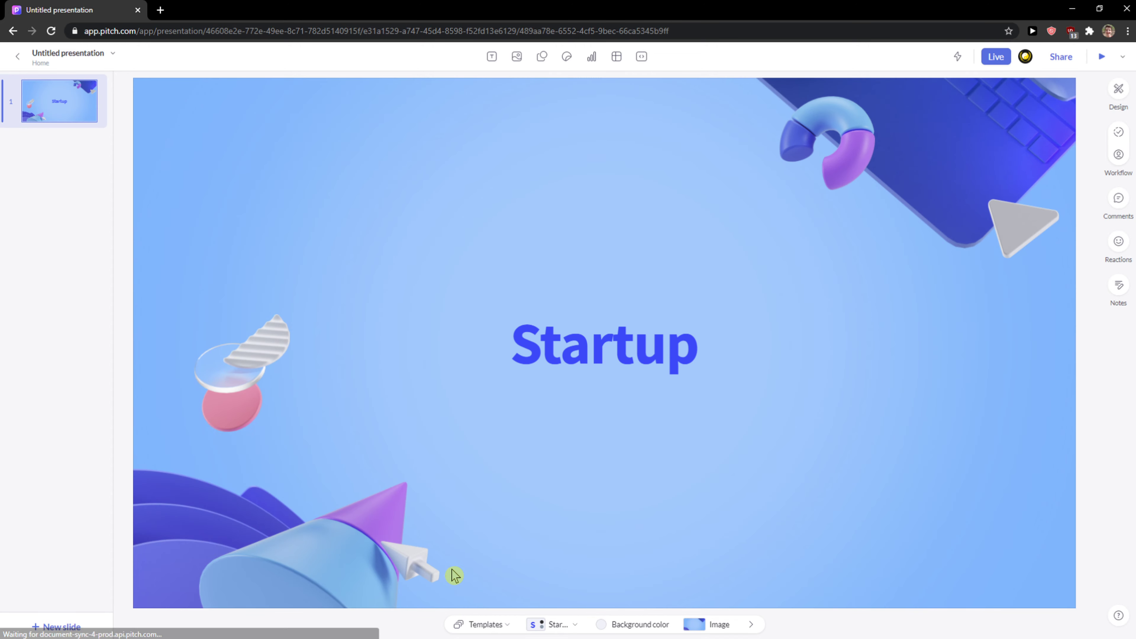
right_click(95, 145)
key(Escape)
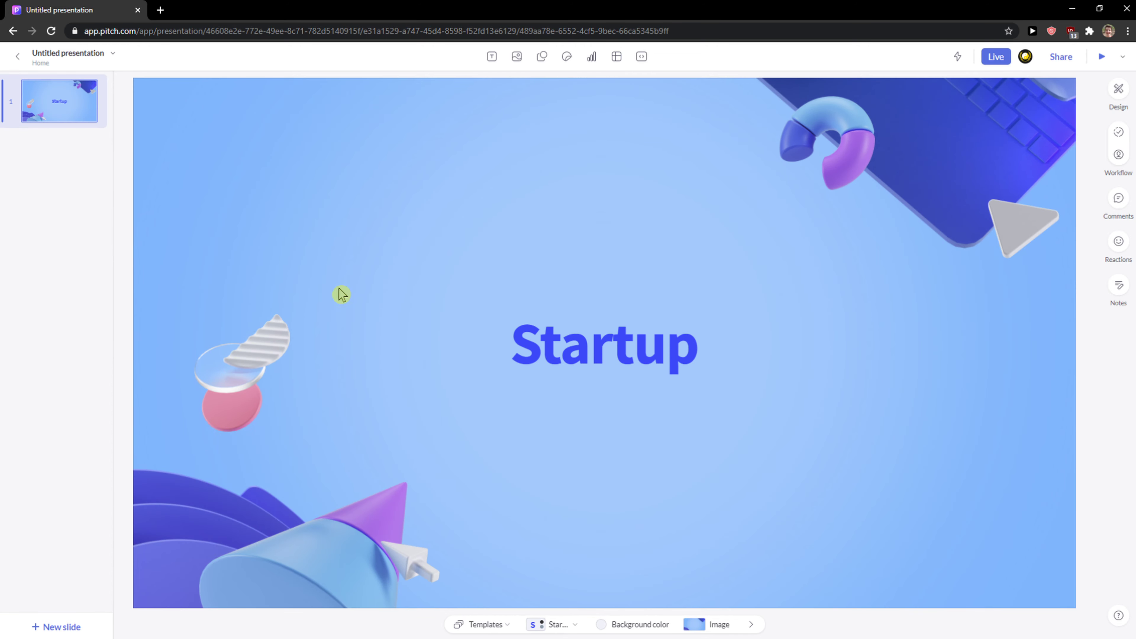
Step: Add a blank second slide after the Startup cover and open it for editing
right_click(55, 211)
key(Escape)
click(50, 627)
click(36, 112)
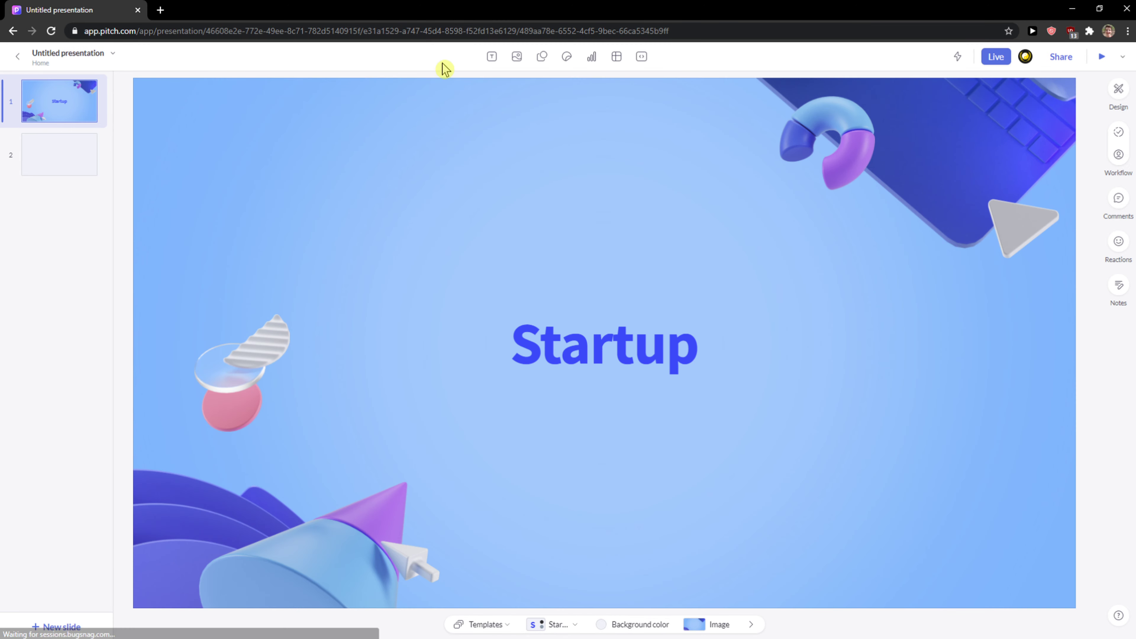
click(18, 167)
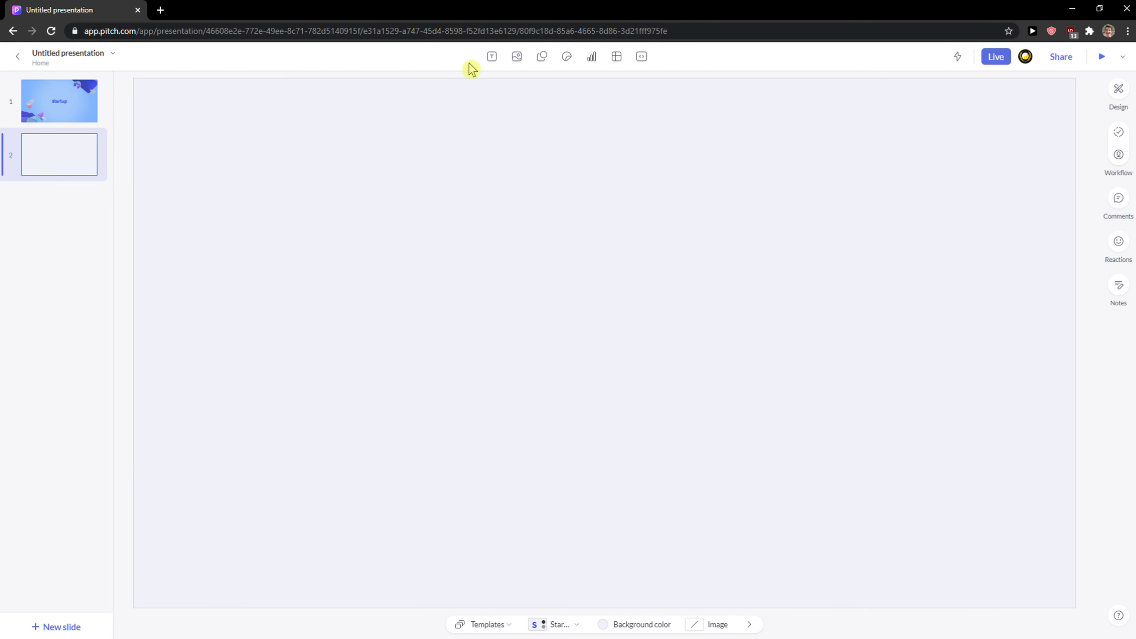
Step: Look through the available image sources and the Essential, Lines, and Buttons and labels shapes
click(516, 57)
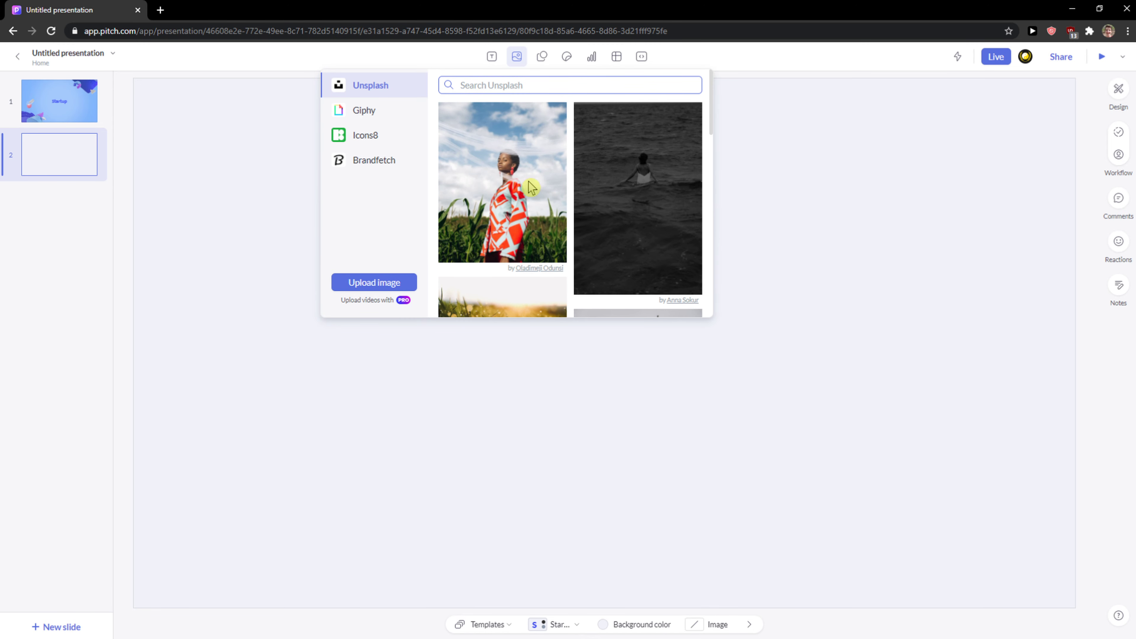
click(542, 57)
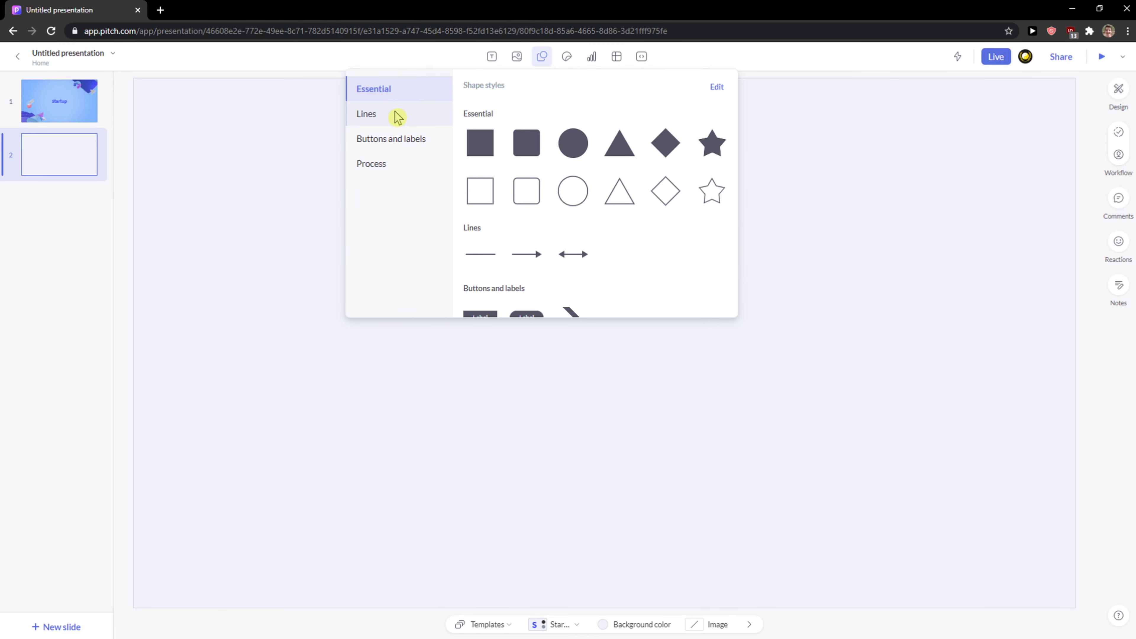
click(412, 115)
click(393, 141)
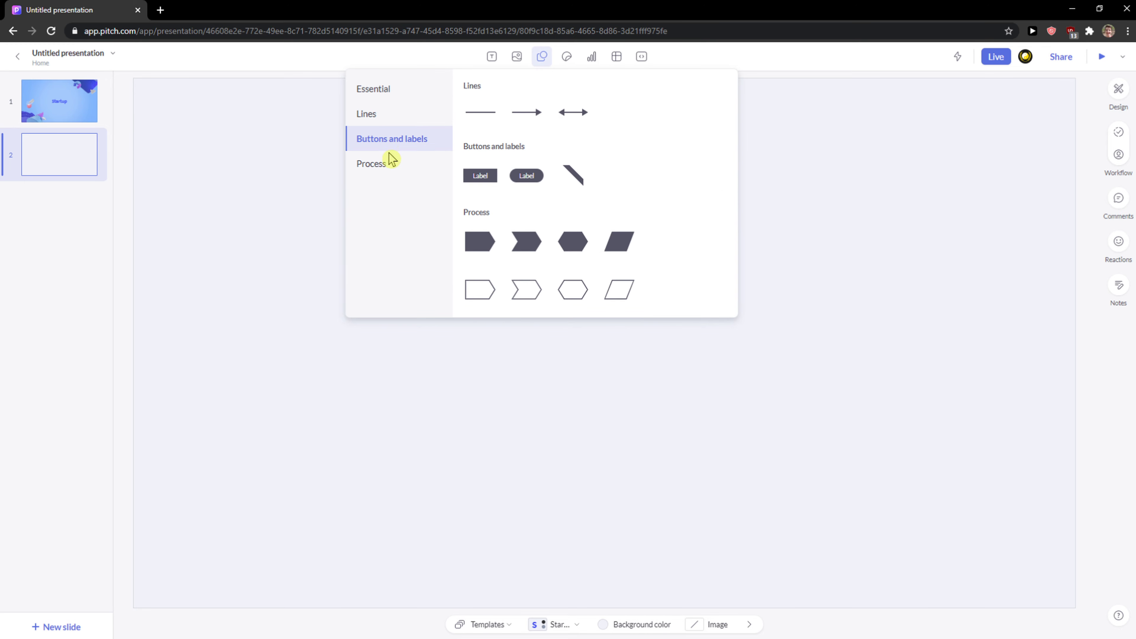
click(403, 92)
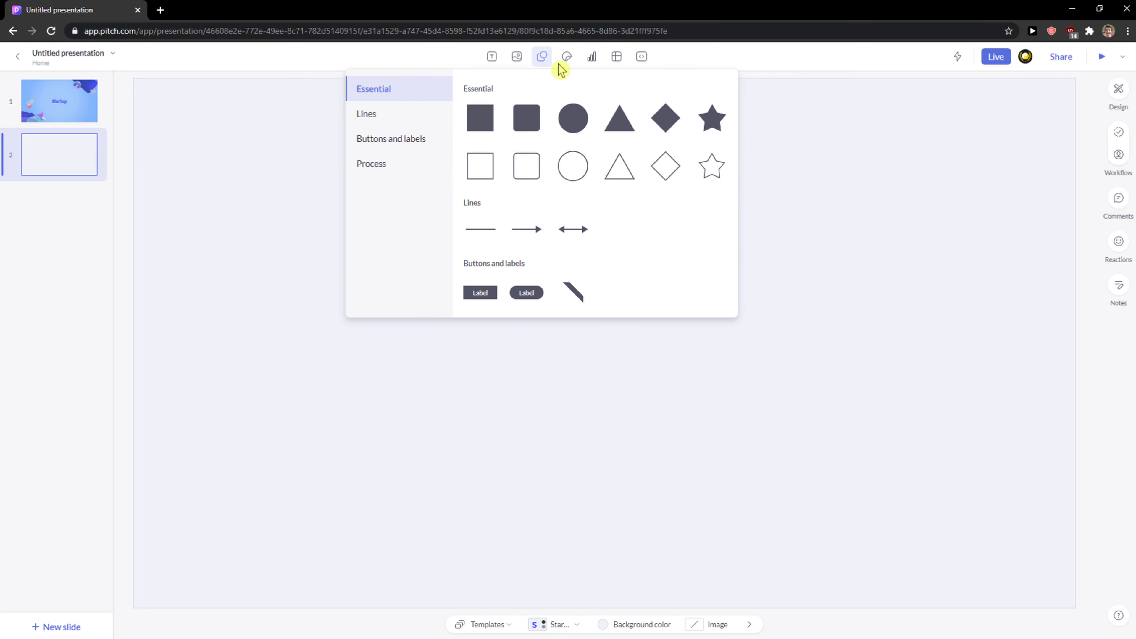
Step: Insert the "Let's do this!" sticker from the Teamwork collection on the second slide, move it aside and enlarge it
click(565, 58)
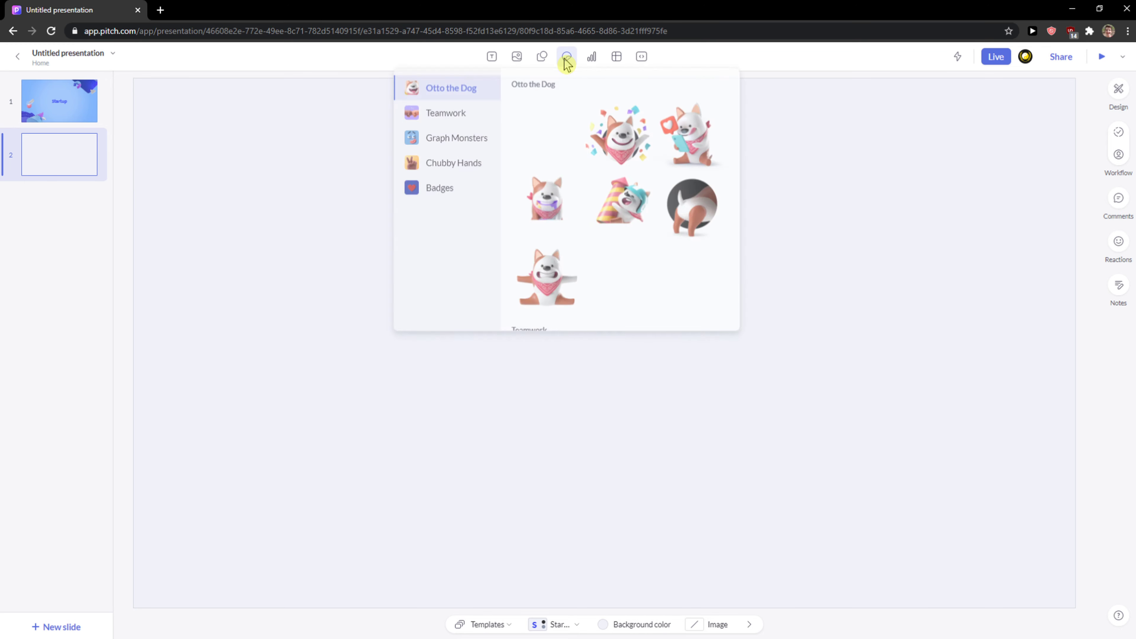
click(440, 115)
click(626, 142)
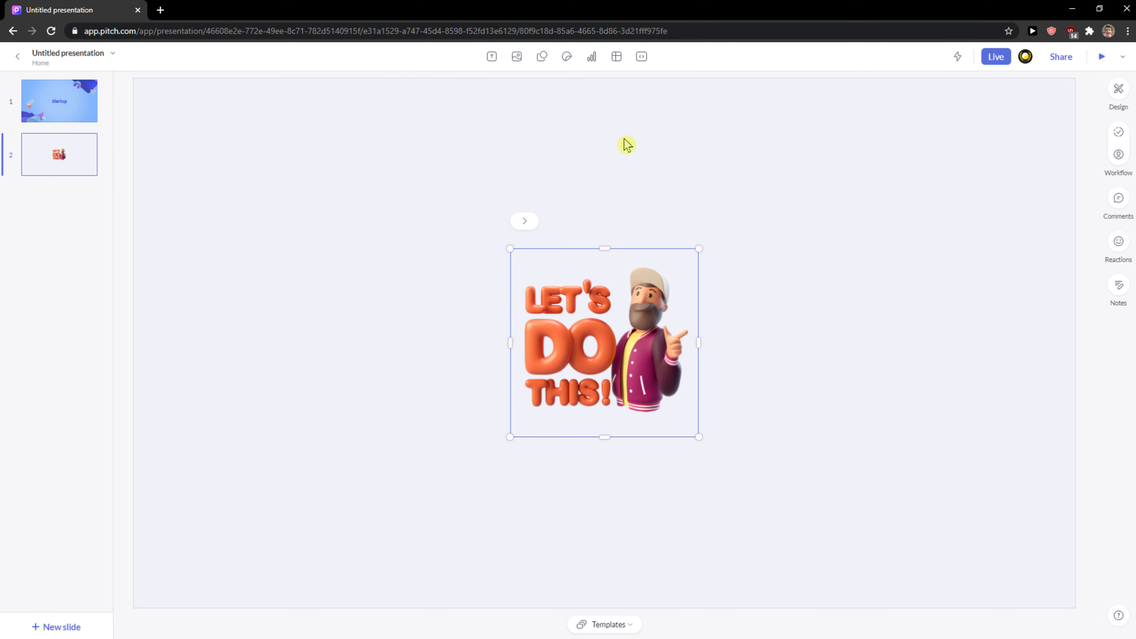
drag(622, 277, 515, 290)
drag(593, 260, 640, 213)
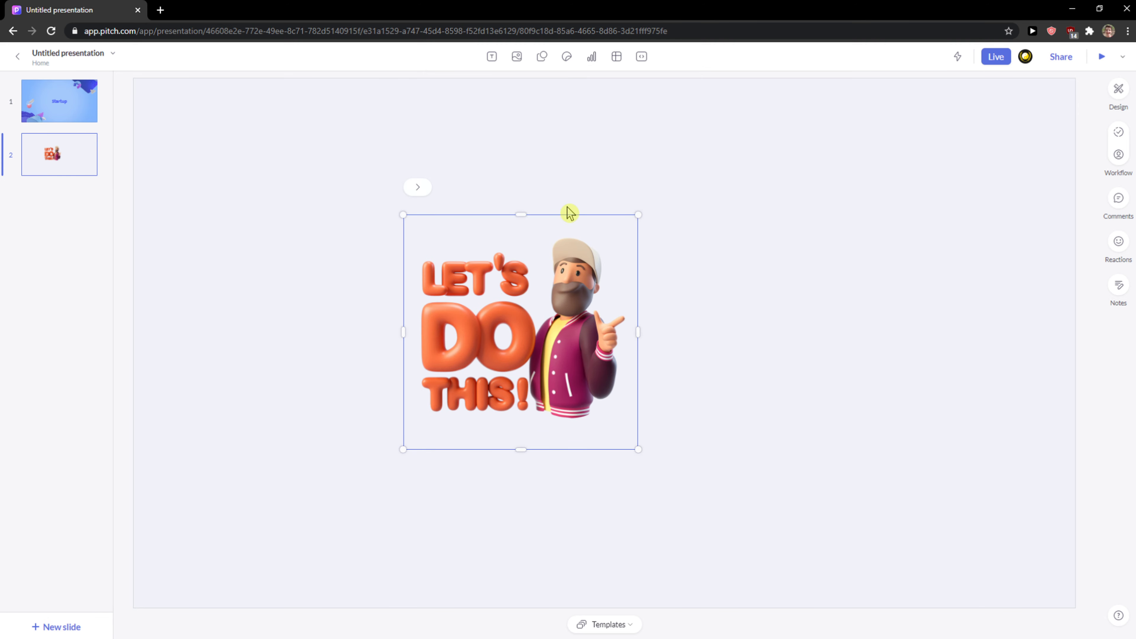
Step: Show the design settings of the "Let's do this!" sticker, reposition it and remove it from the slide
click(424, 186)
drag(431, 241, 612, 234)
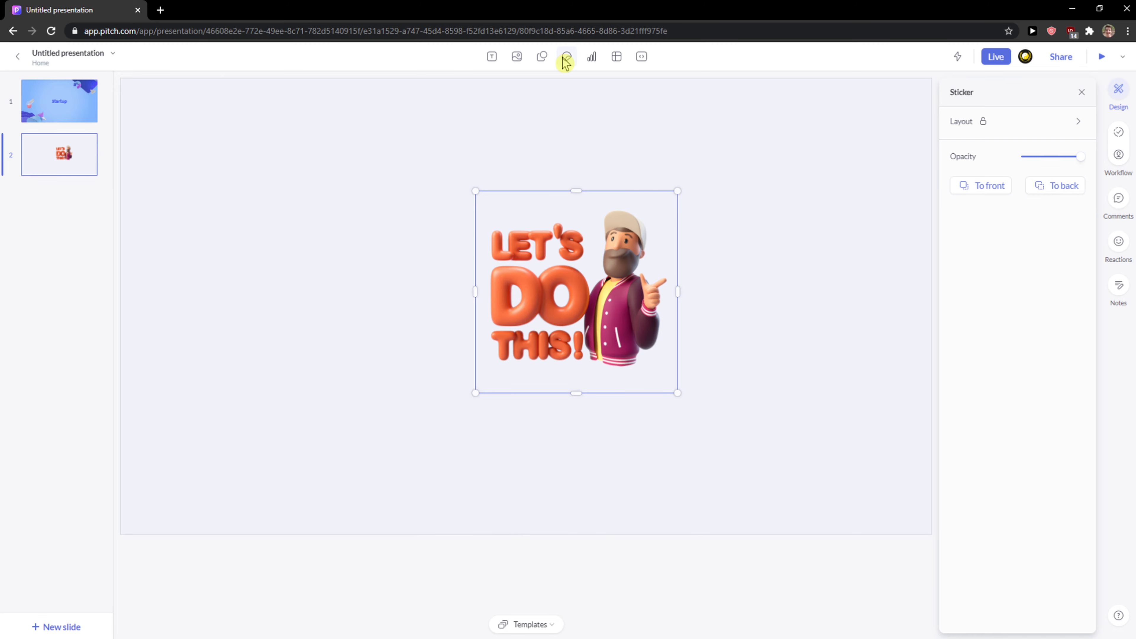
key(Delete)
Step: Browse the sticker collections, including Teamwork and Chubby Hands
click(548, 59)
click(567, 56)
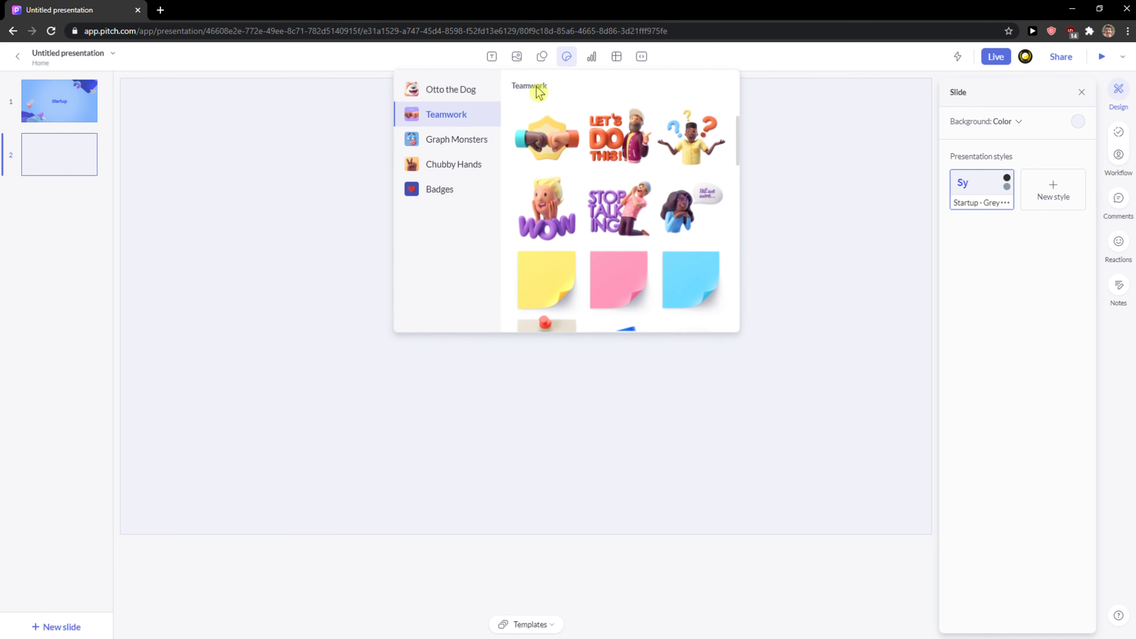
click(453, 164)
Step: Try out a bar chart with its sample data on the second slide and delete it
click(593, 56)
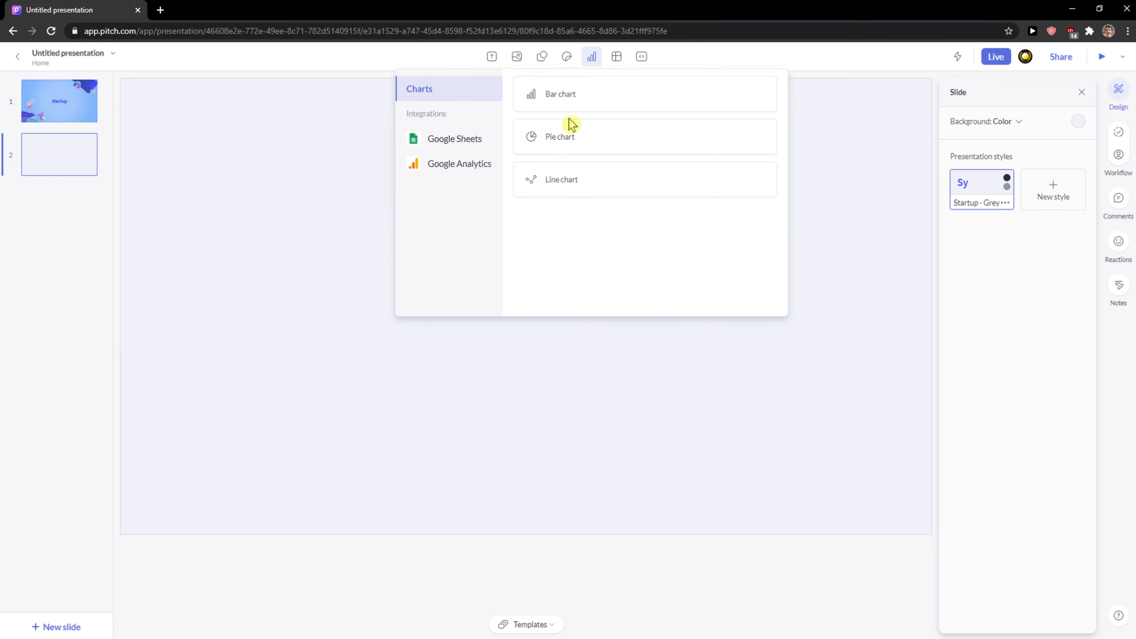
click(562, 106)
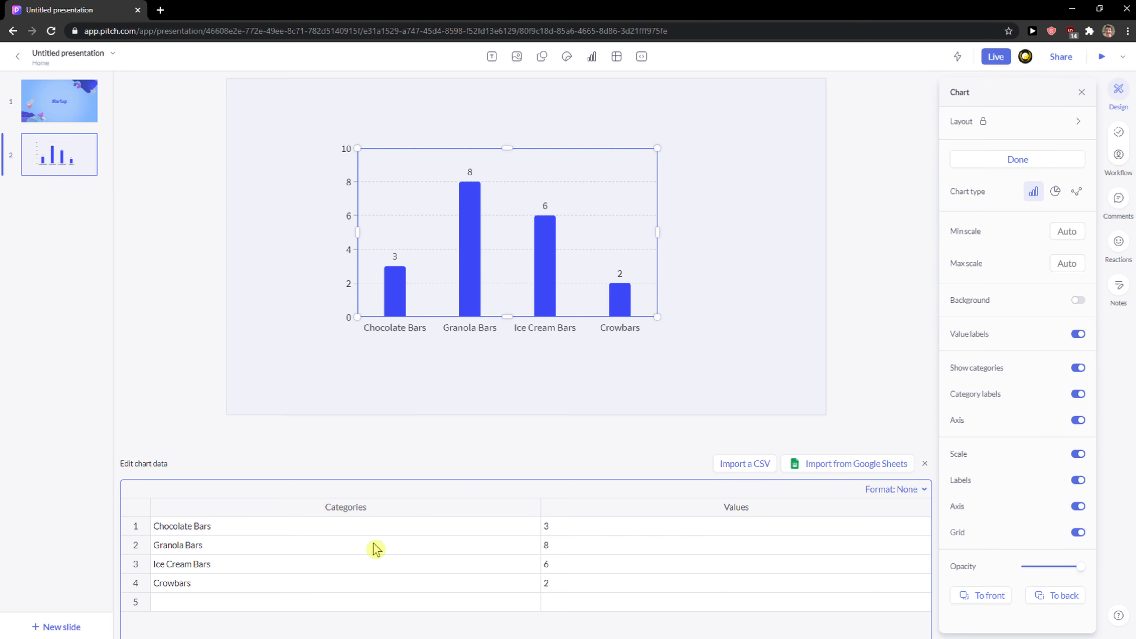
key(Delete)
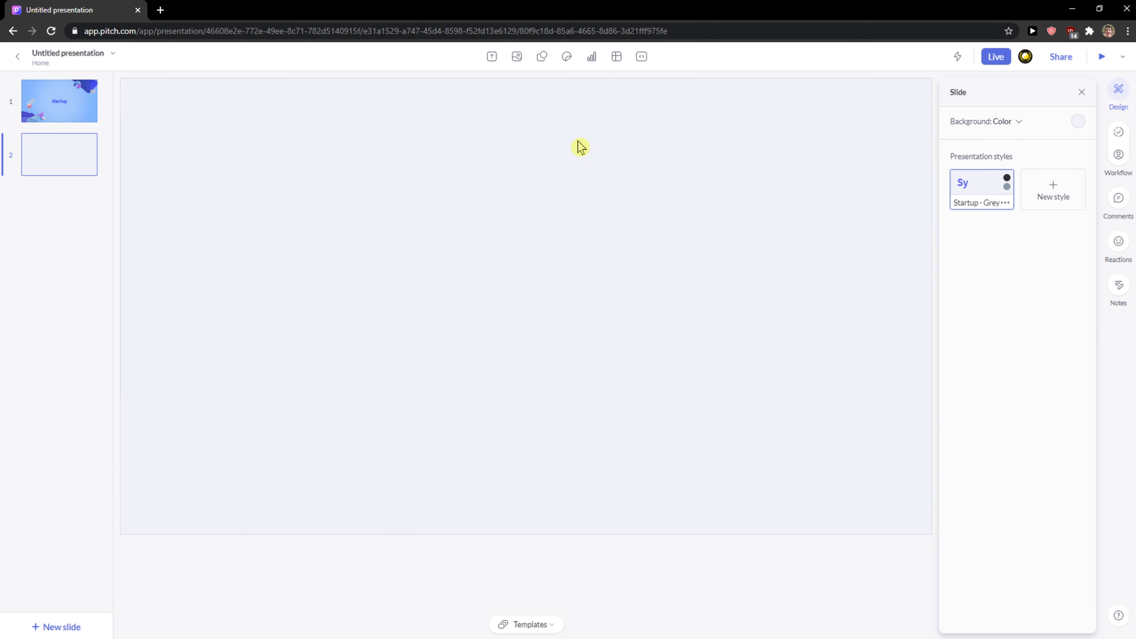
Step: Try out a pie chart with its sample data on the second slide and delete it
click(592, 56)
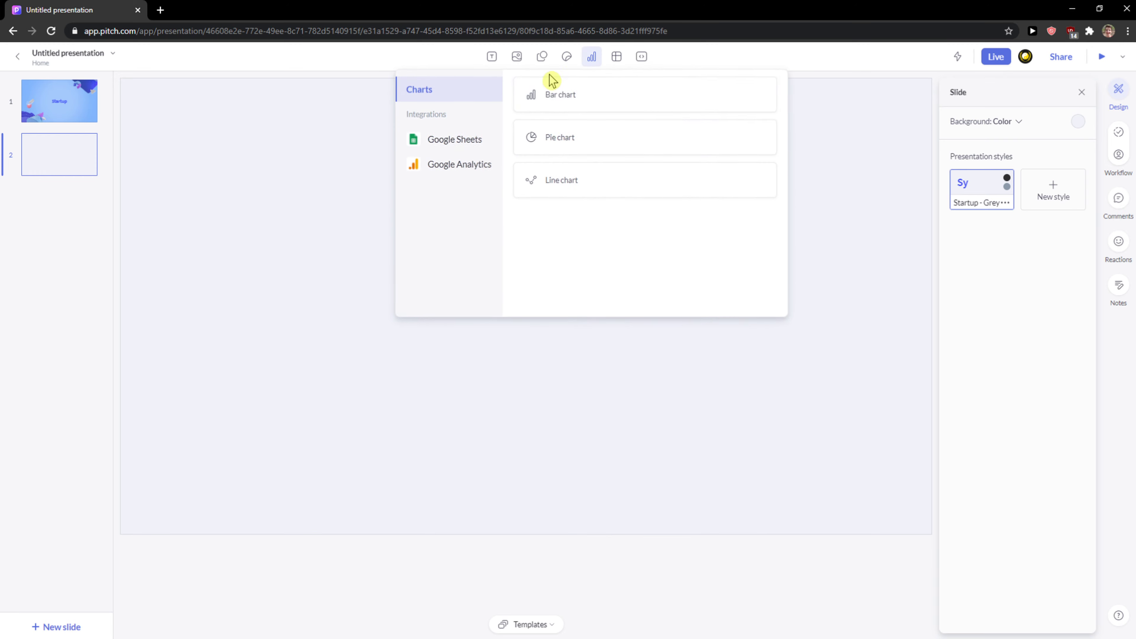
click(593, 152)
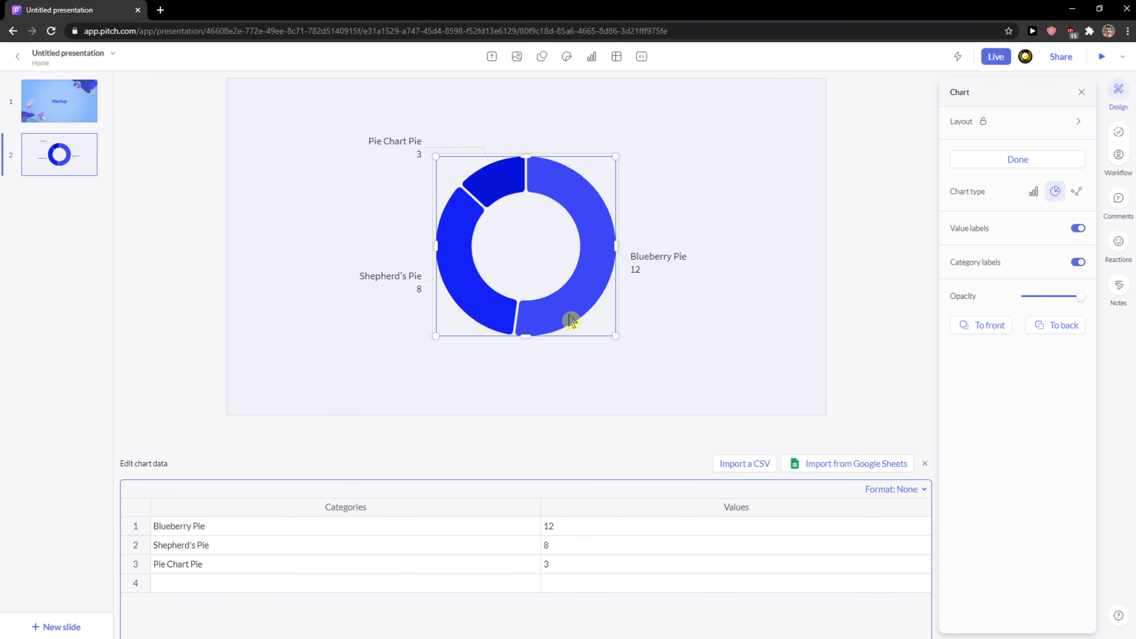
key(Delete)
Step: Try out an enlarged table with 5 columns and 4 rows on the second slide and delete it
click(616, 56)
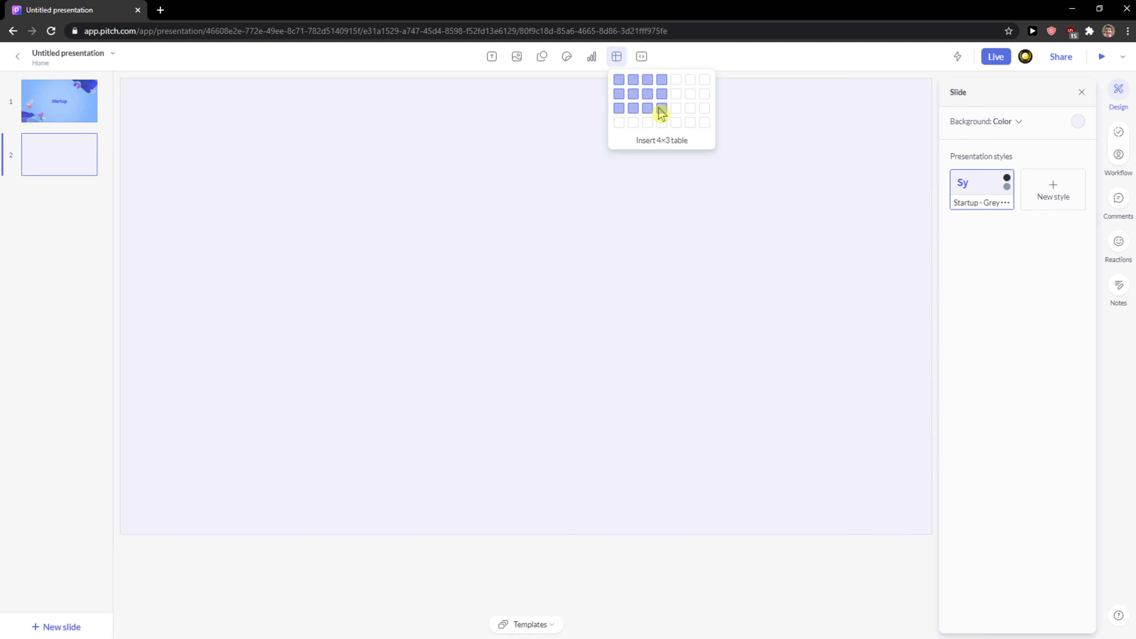
click(676, 123)
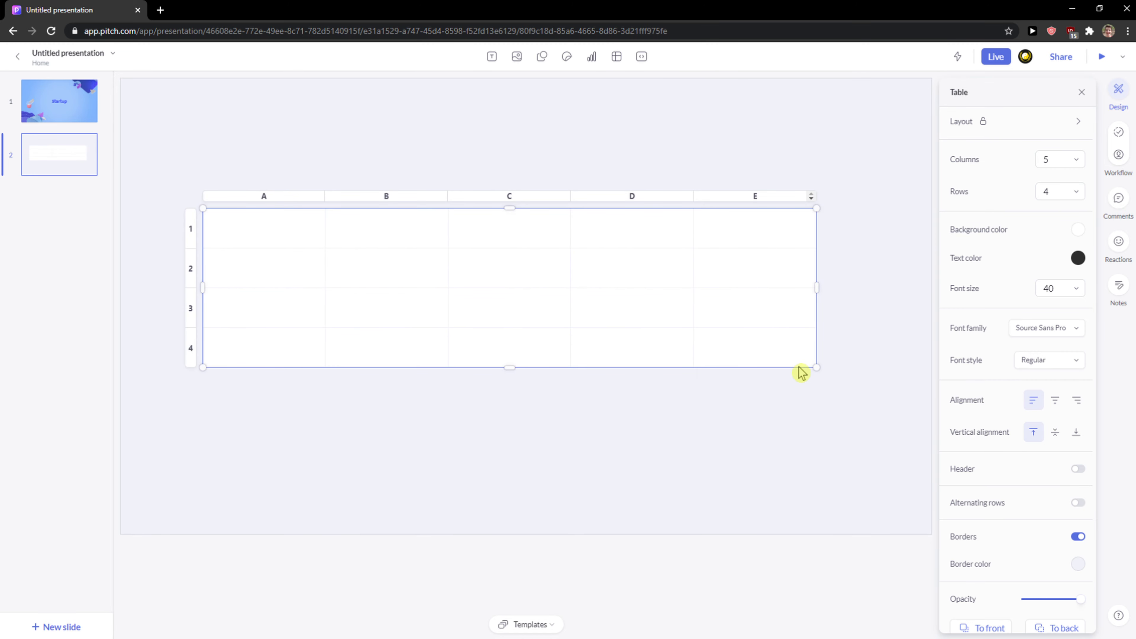
drag(818, 367, 794, 434)
drag(669, 423, 649, 422)
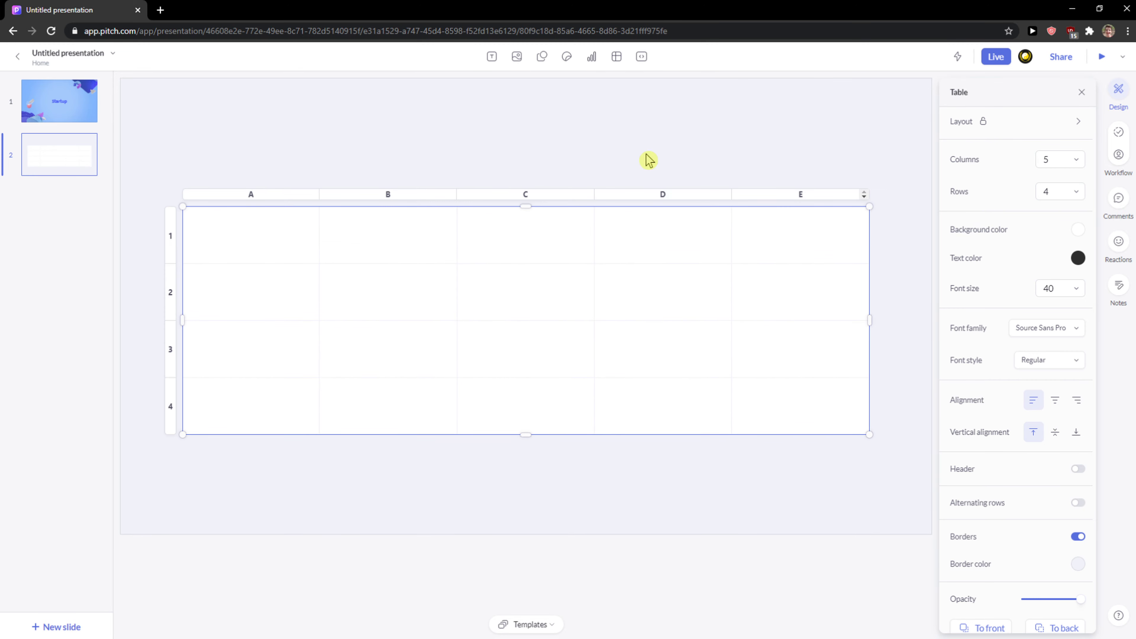
key(Delete)
Step: Examine the YouTube, Vimeo and Loom options for embedding a video, and leave without adding one
click(642, 63)
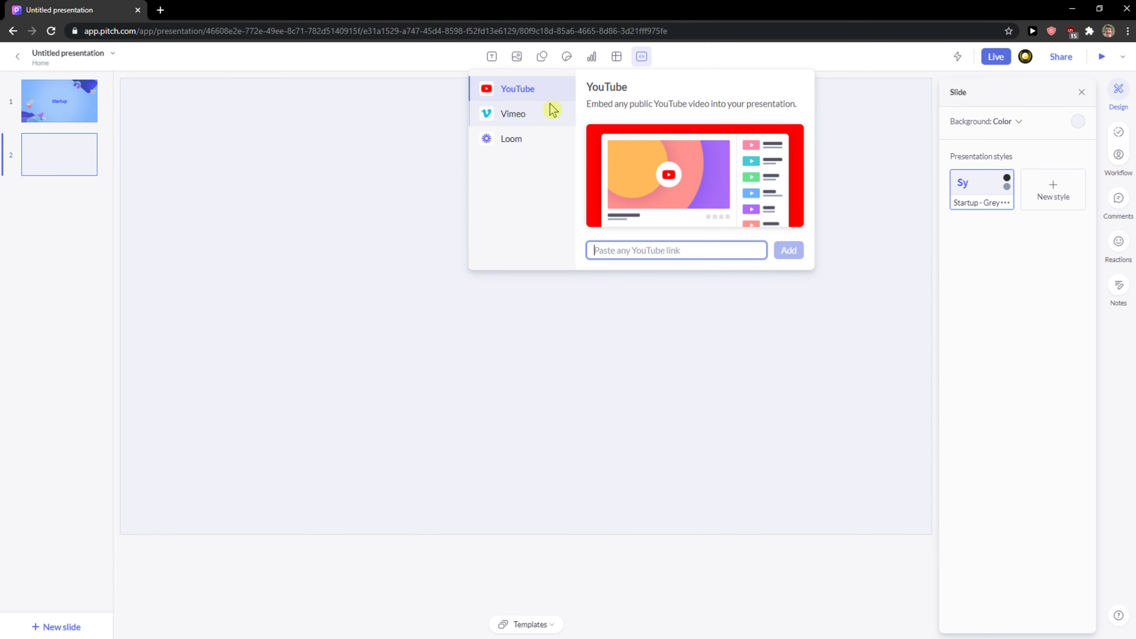
click(545, 117)
click(530, 141)
click(537, 87)
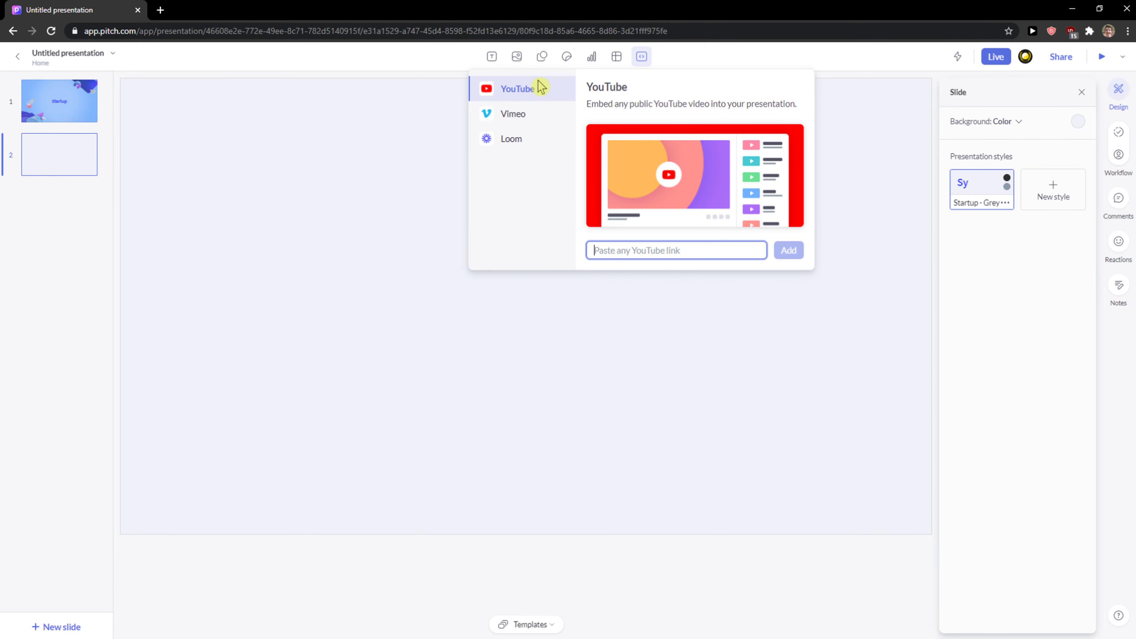
click(392, 186)
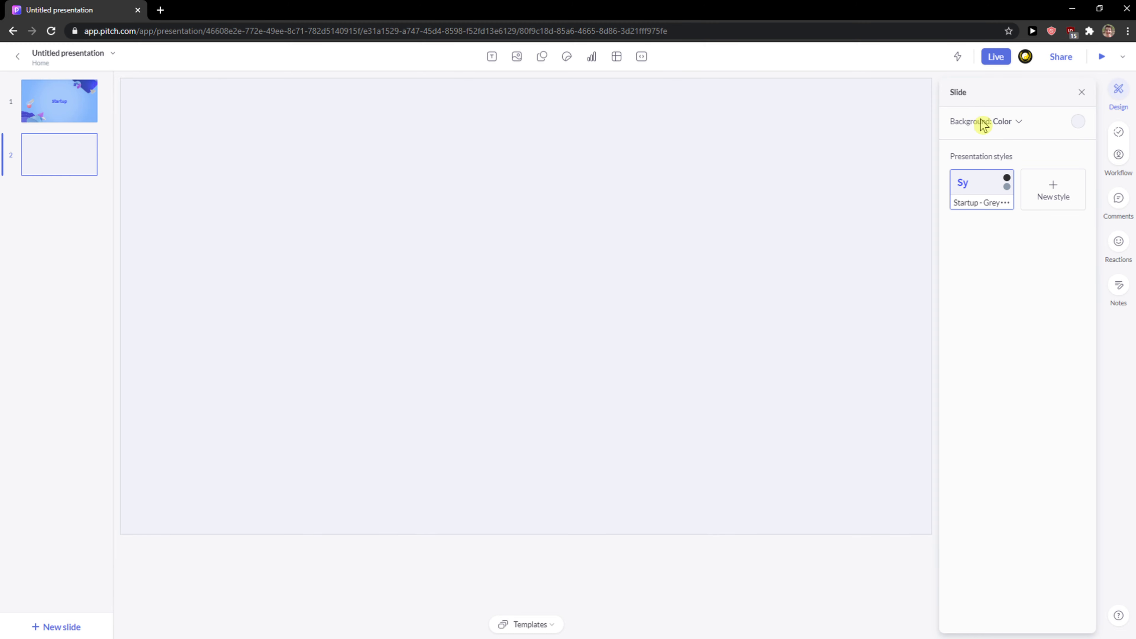
Step: Check the slide background options and the settings for creating a new presentation style, and cancel the new style
click(1012, 128)
click(1066, 155)
click(1047, 184)
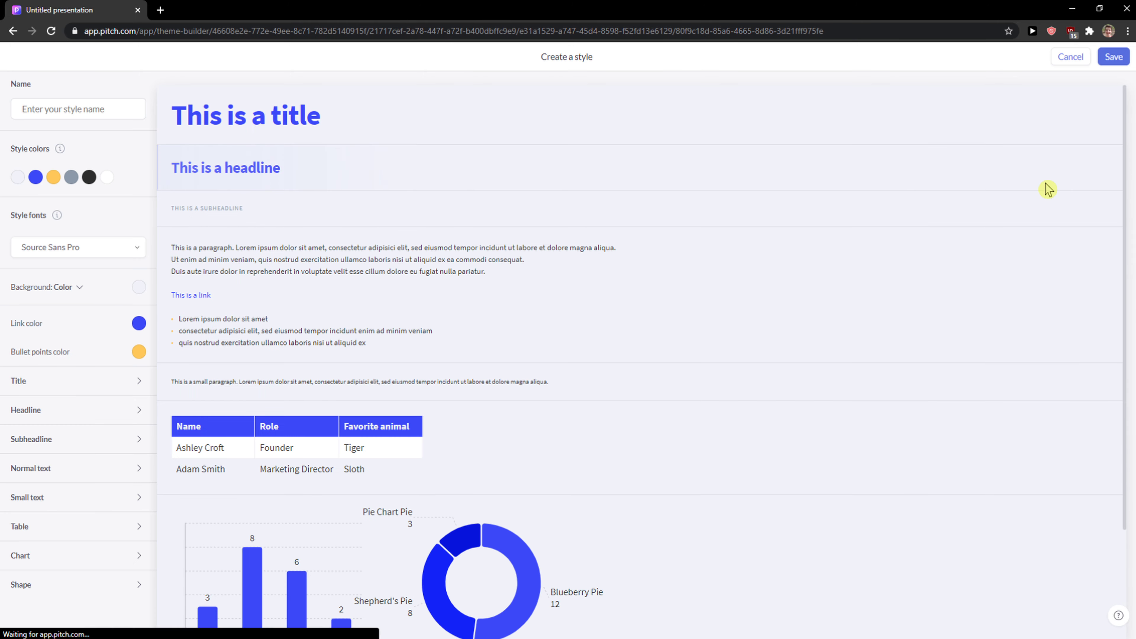
scroll(601, 292, down, 1)
scroll(599, 293, up, 1)
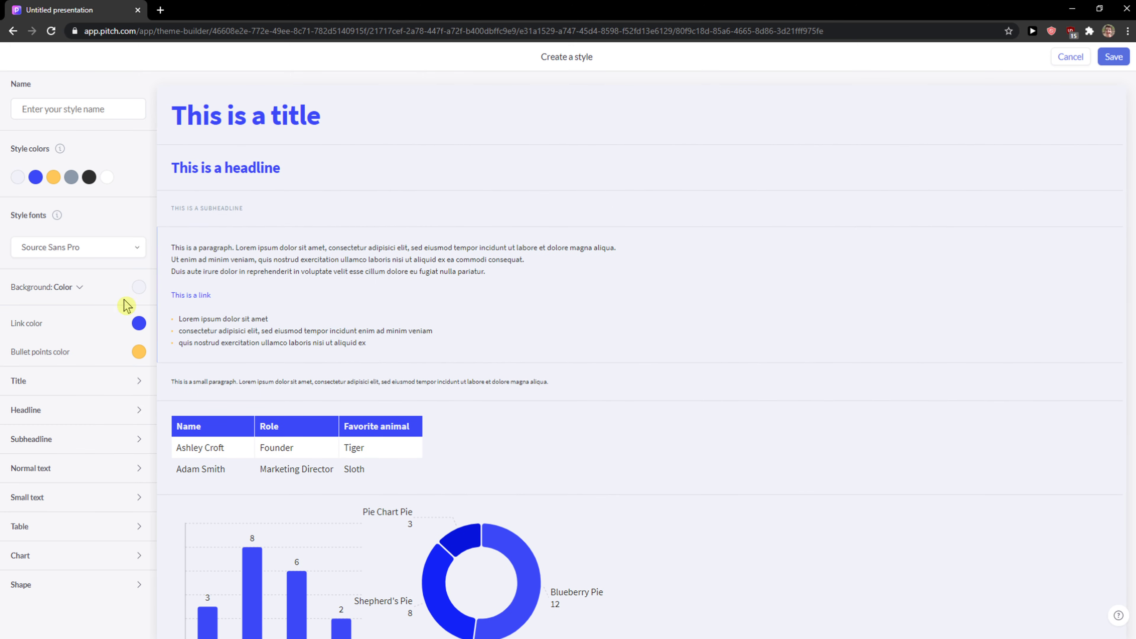
click(1067, 58)
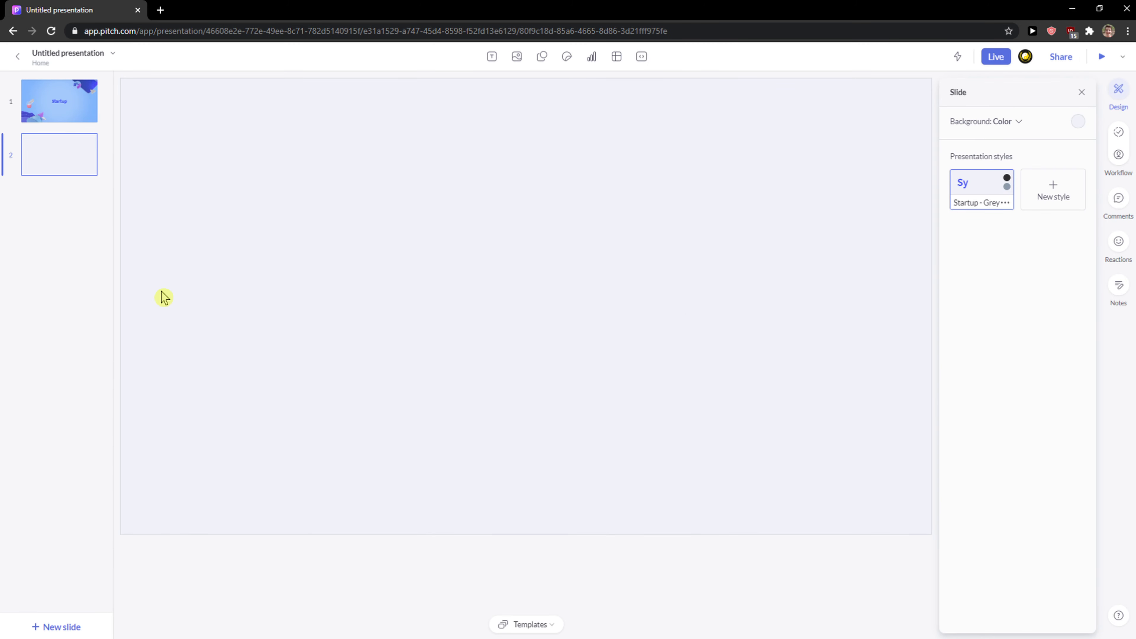
click(55, 112)
click(72, 156)
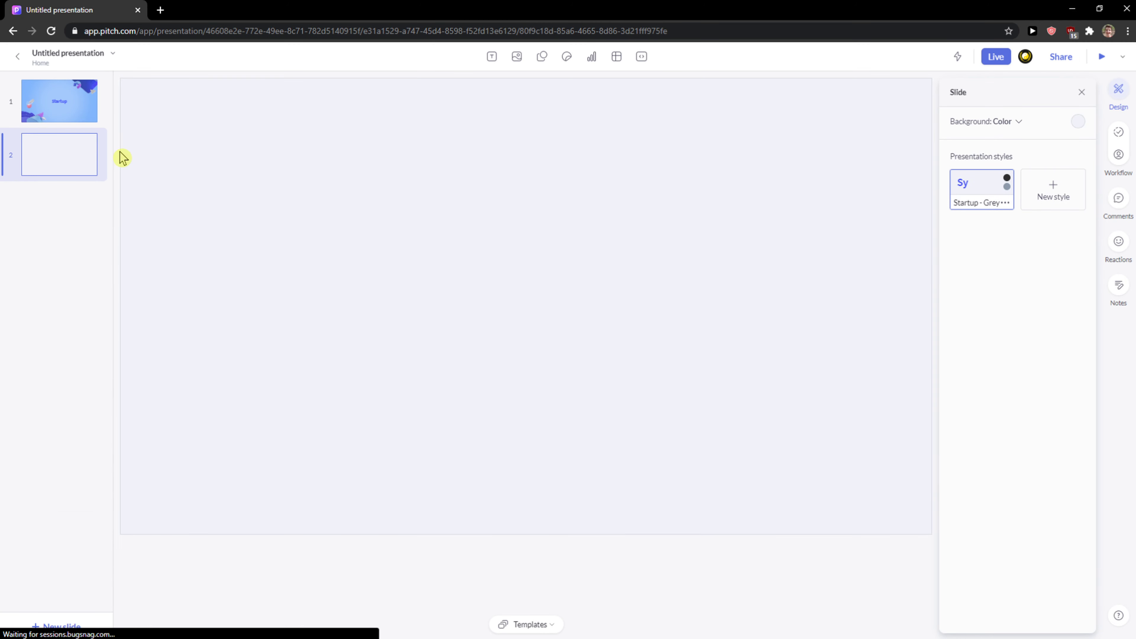
click(73, 103)
click(53, 173)
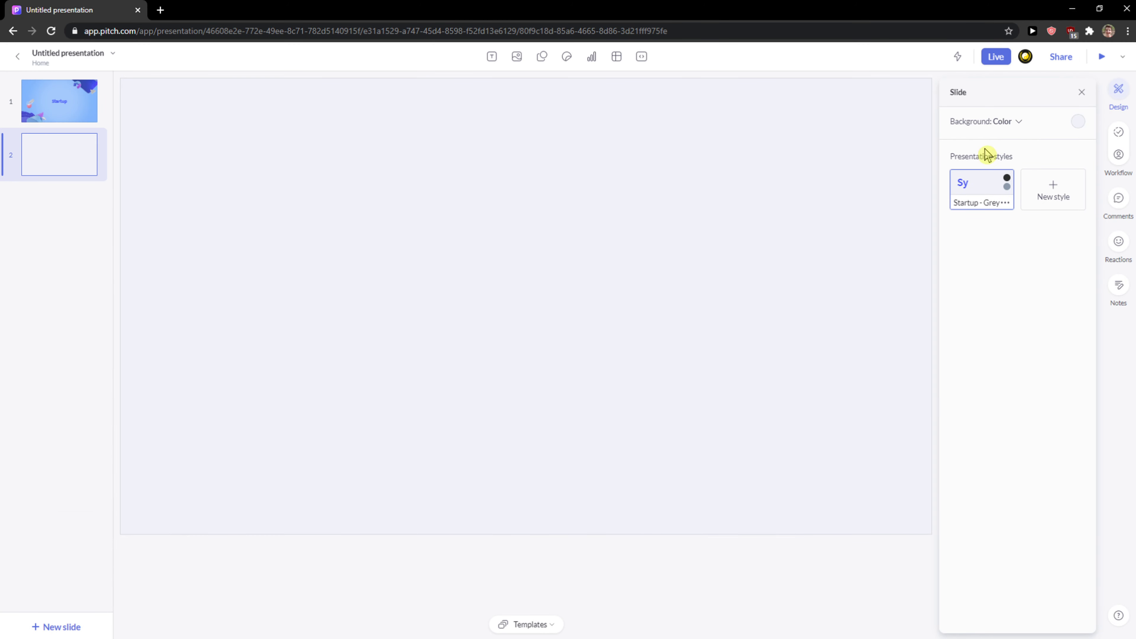
Step: Set the second slide's background to a custom blue with hex value 4872FF
click(1019, 122)
click(1079, 123)
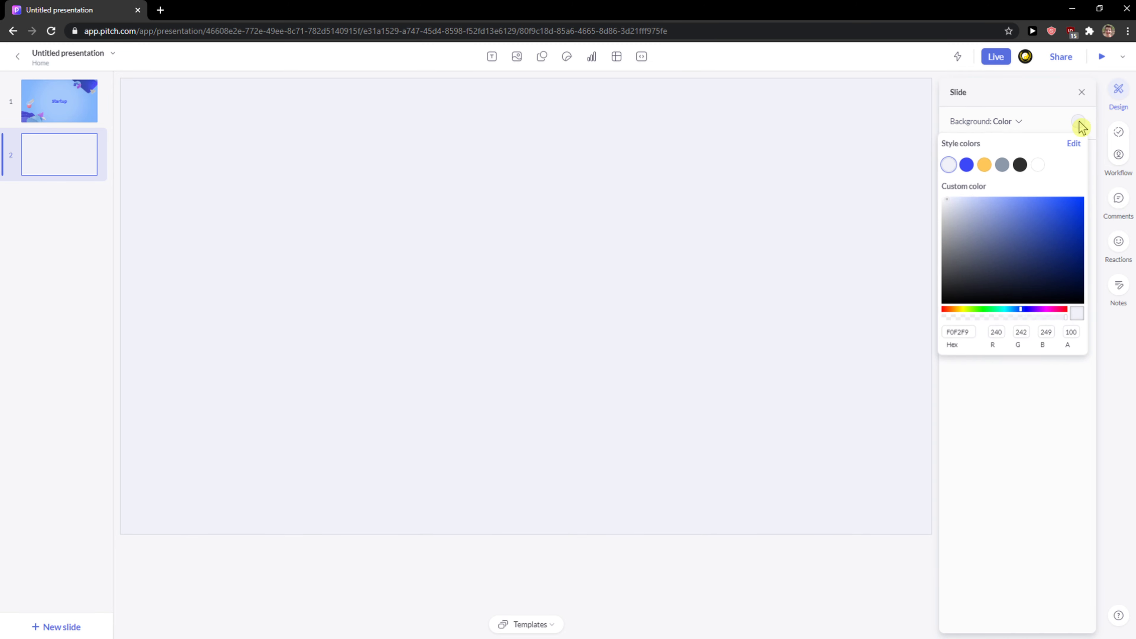
mouse_move(1050, 220)
mouse_down()
mouse_move(1080, 204)
mouse_move(1040, 218)
mouse_up()
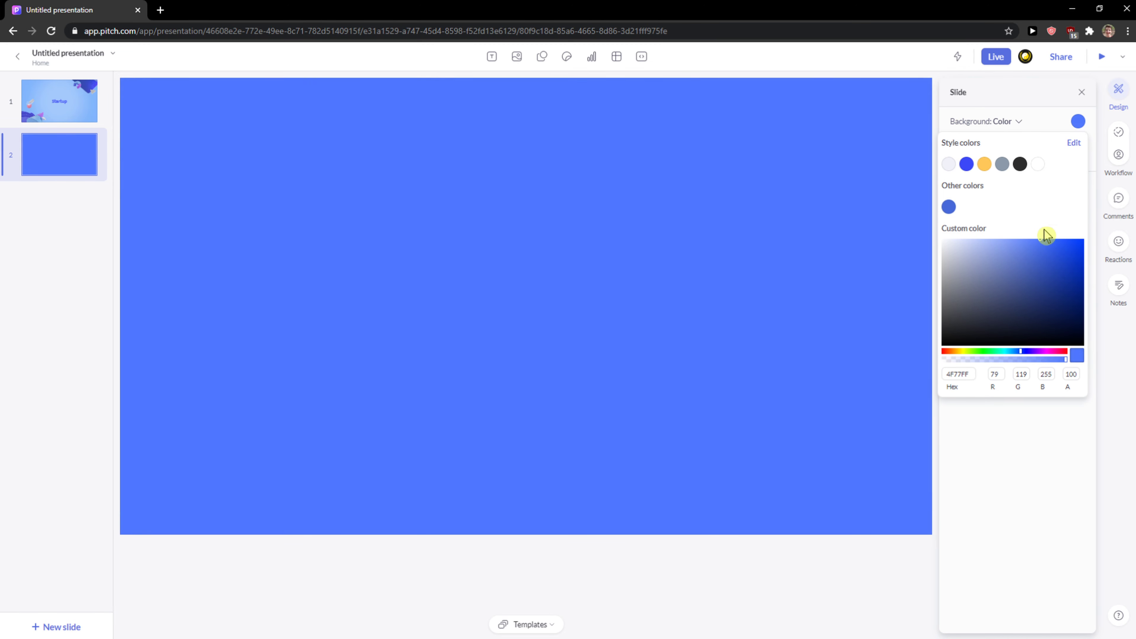
click(1044, 240)
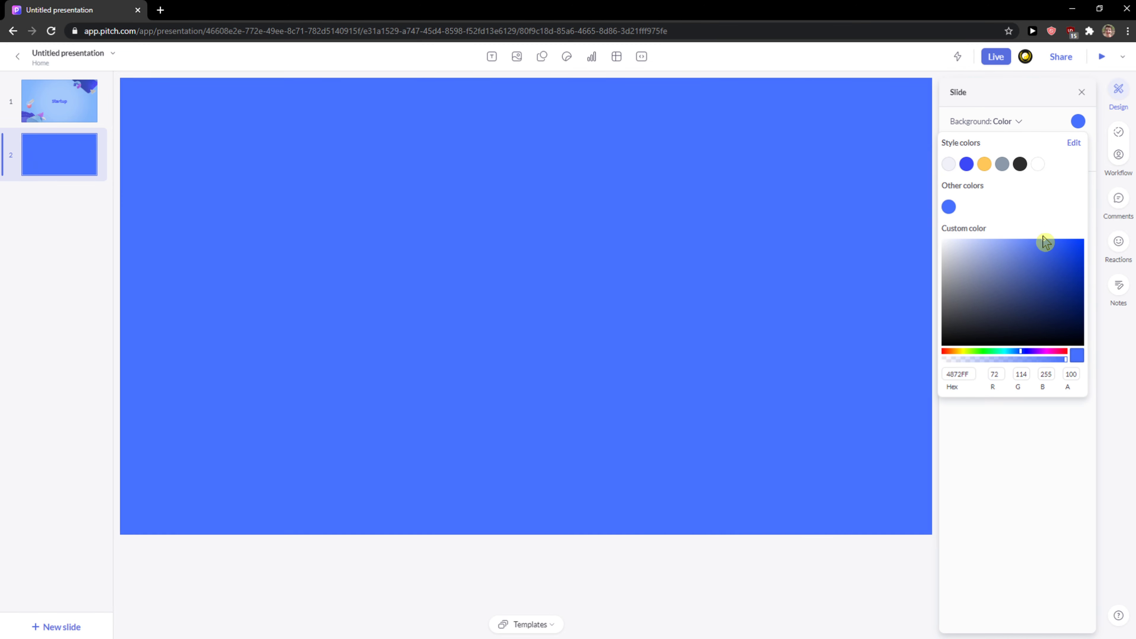
click(999, 401)
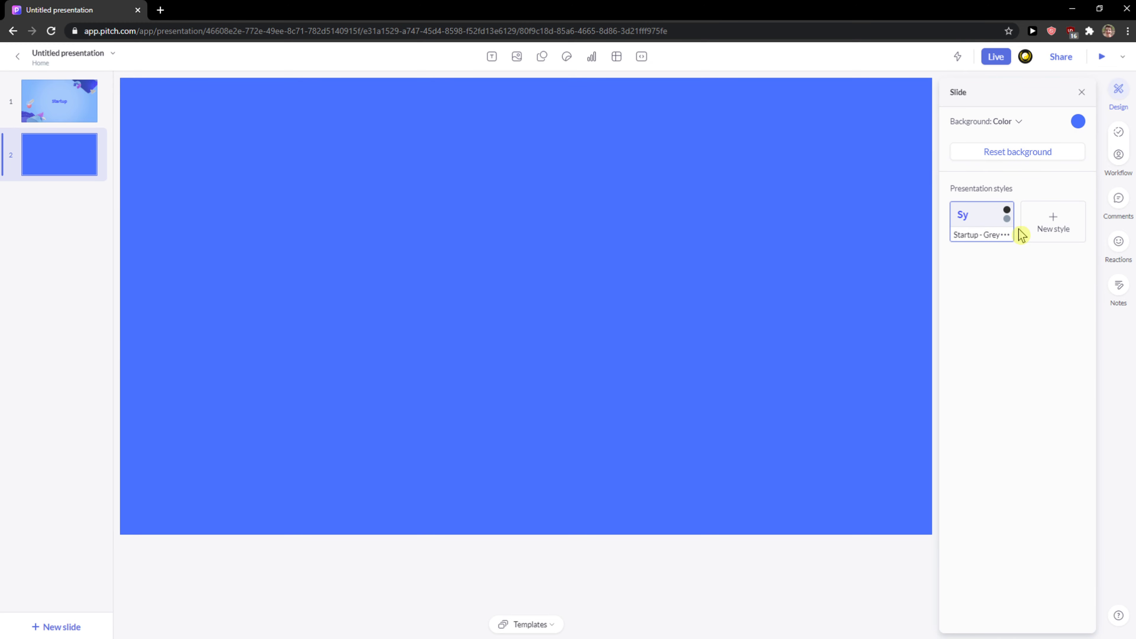
Step: Create a new presentation style, review its title, headline and table settings, and save it with the default values
click(1046, 231)
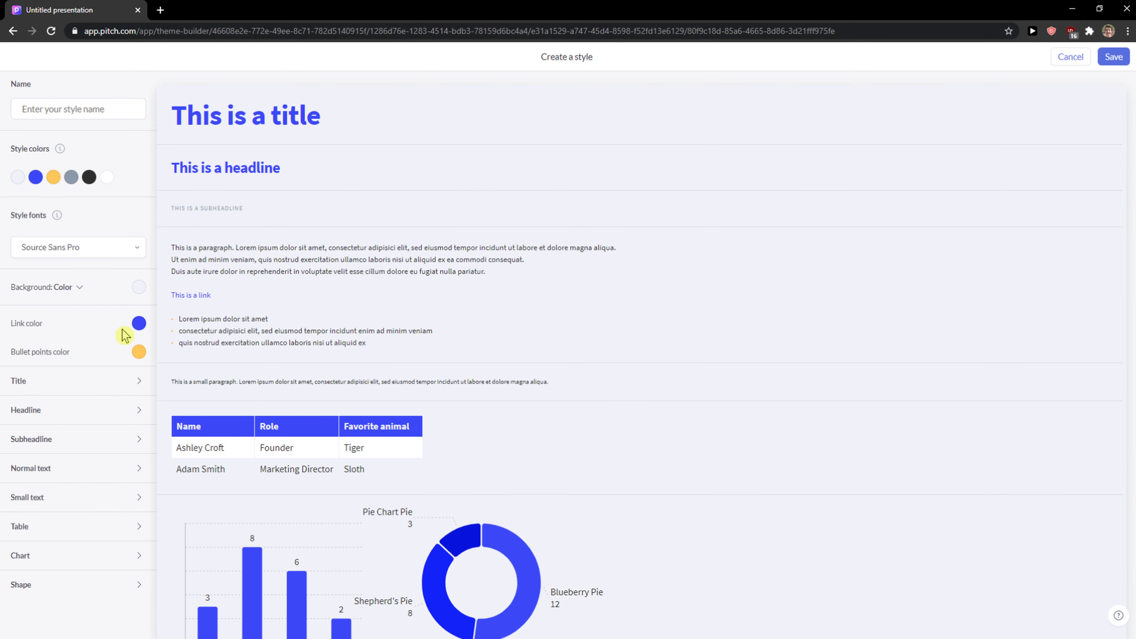
click(92, 380)
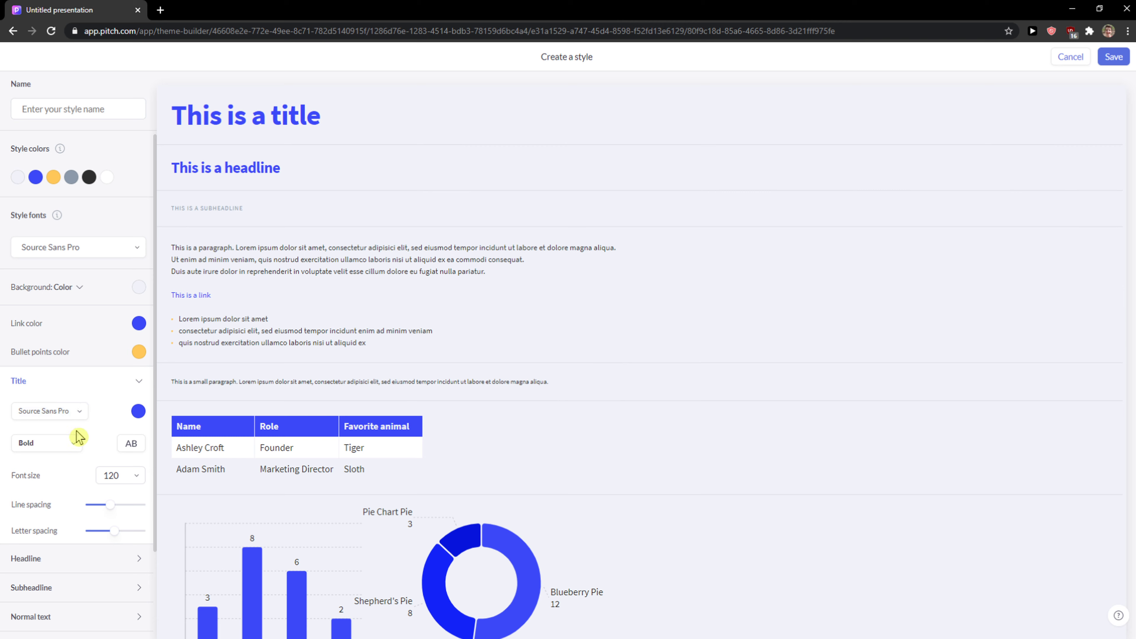
scroll(77, 437, down, 2)
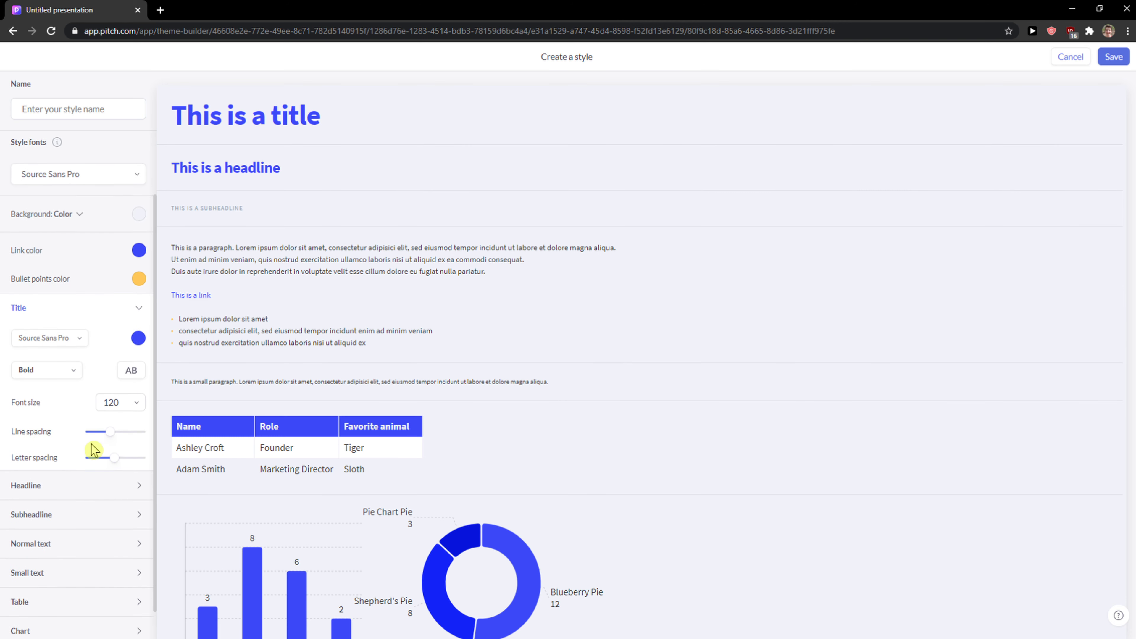
scroll(96, 452, down, 1)
click(105, 452)
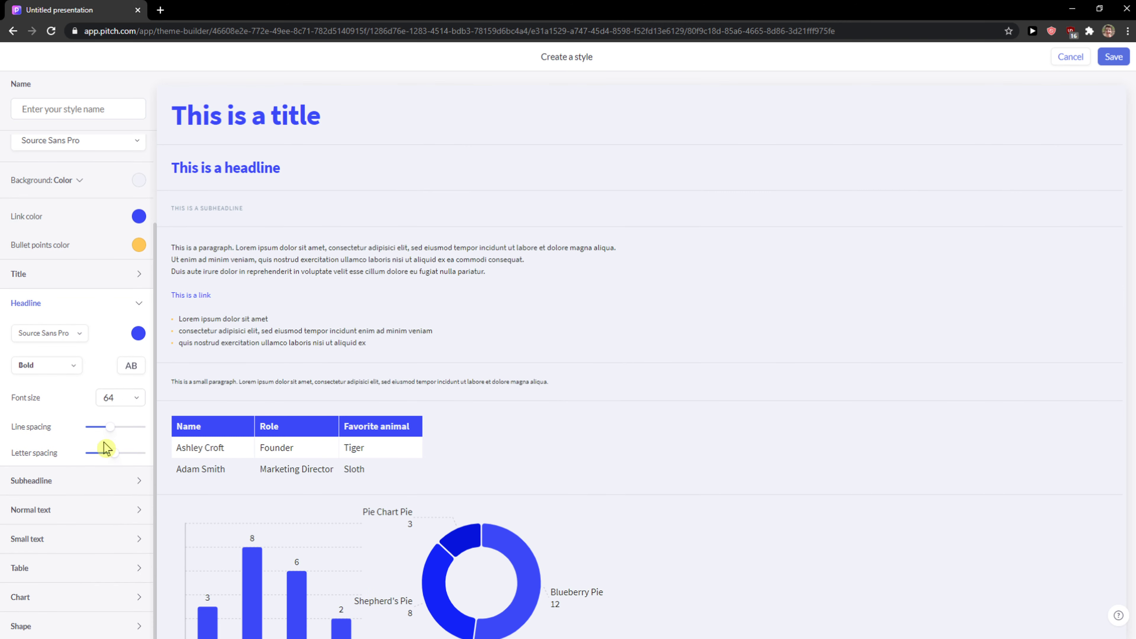
click(77, 578)
scroll(78, 569, down, 2)
scroll(272, 441, down, 3)
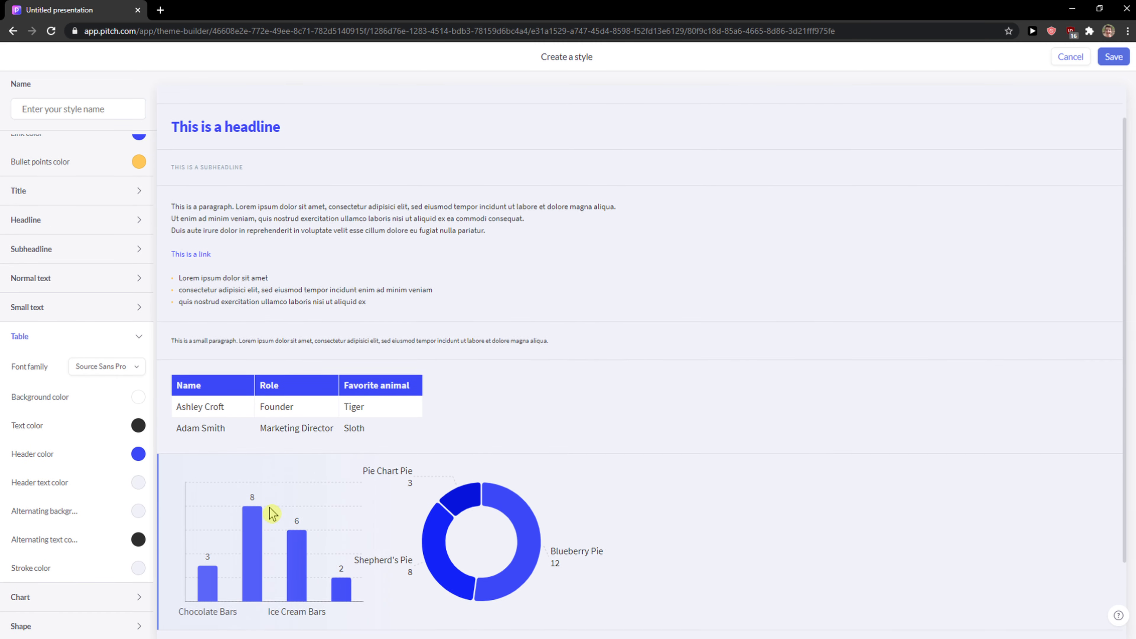
scroll(287, 495, up, 3)
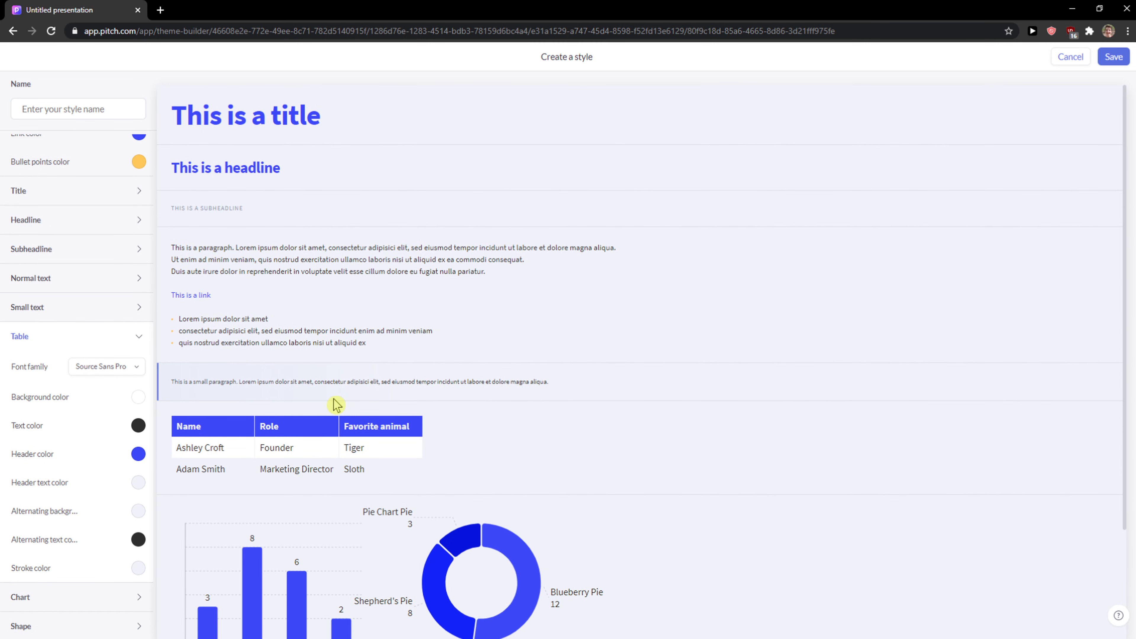
click(1114, 56)
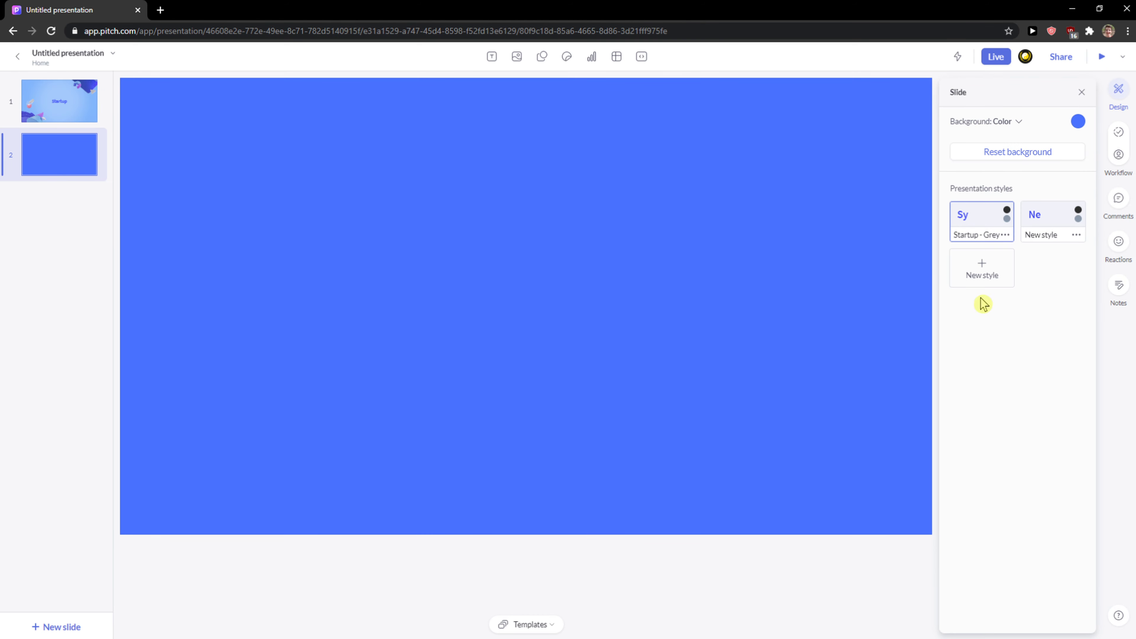
Step: Examine the second slide's workflow status, assignee, comment, reaction and notes options
click(1120, 95)
click(1120, 95)
click(1119, 139)
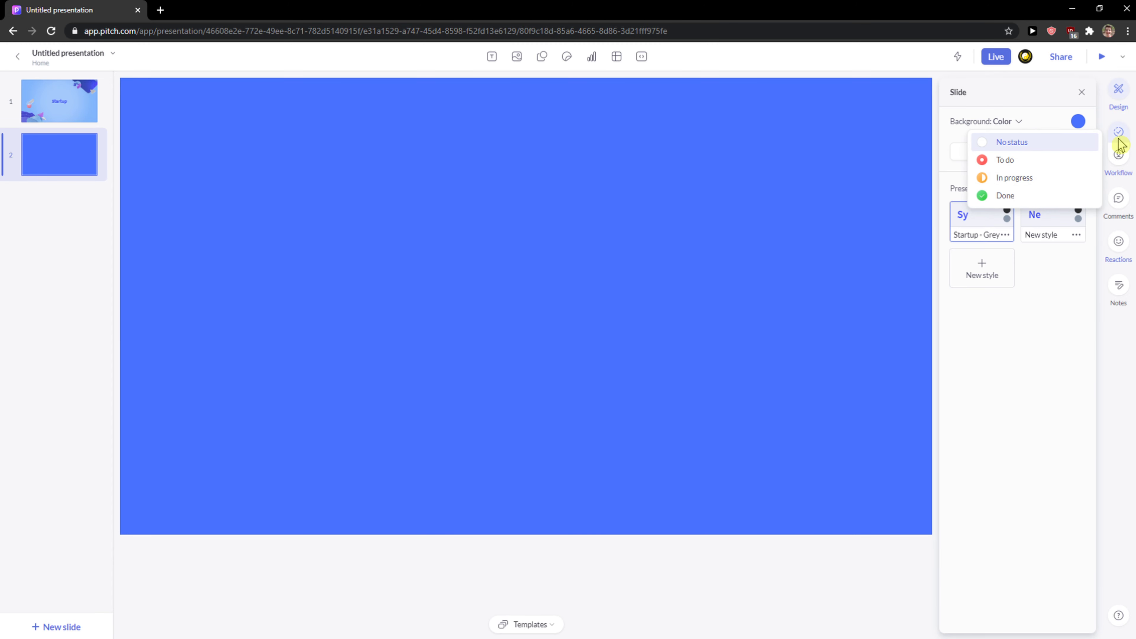
click(1122, 161)
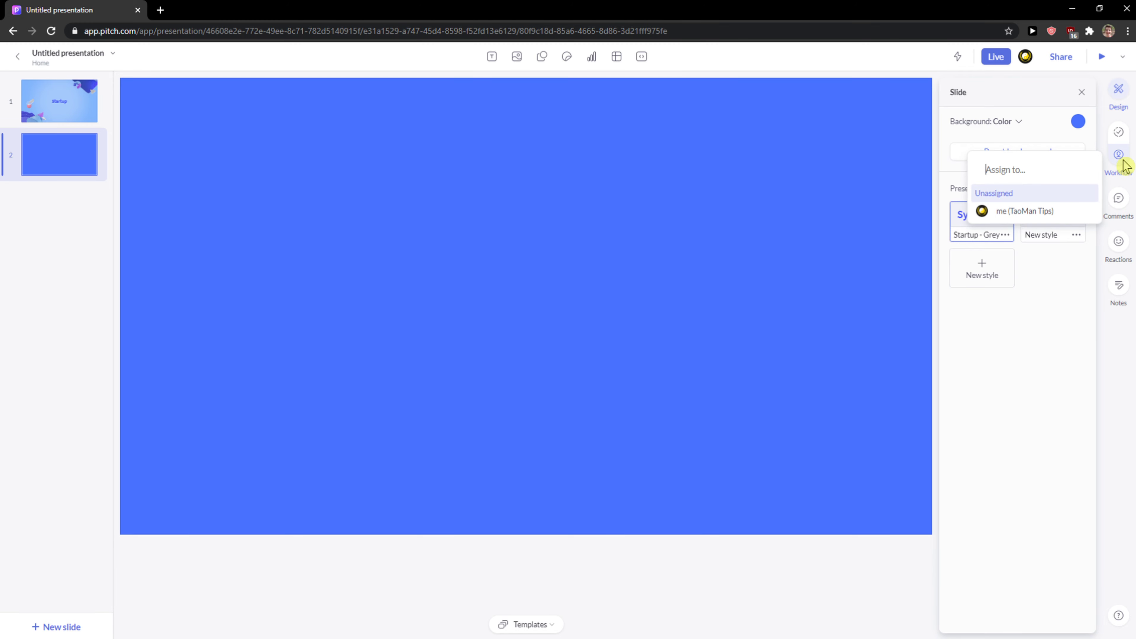
click(1122, 208)
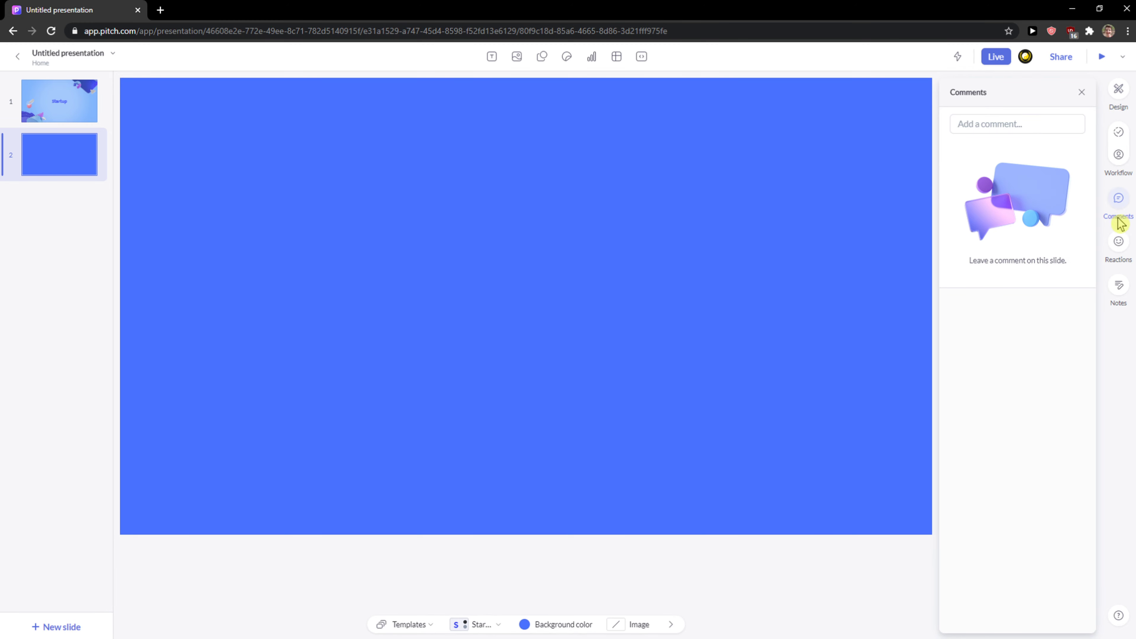
click(1119, 241)
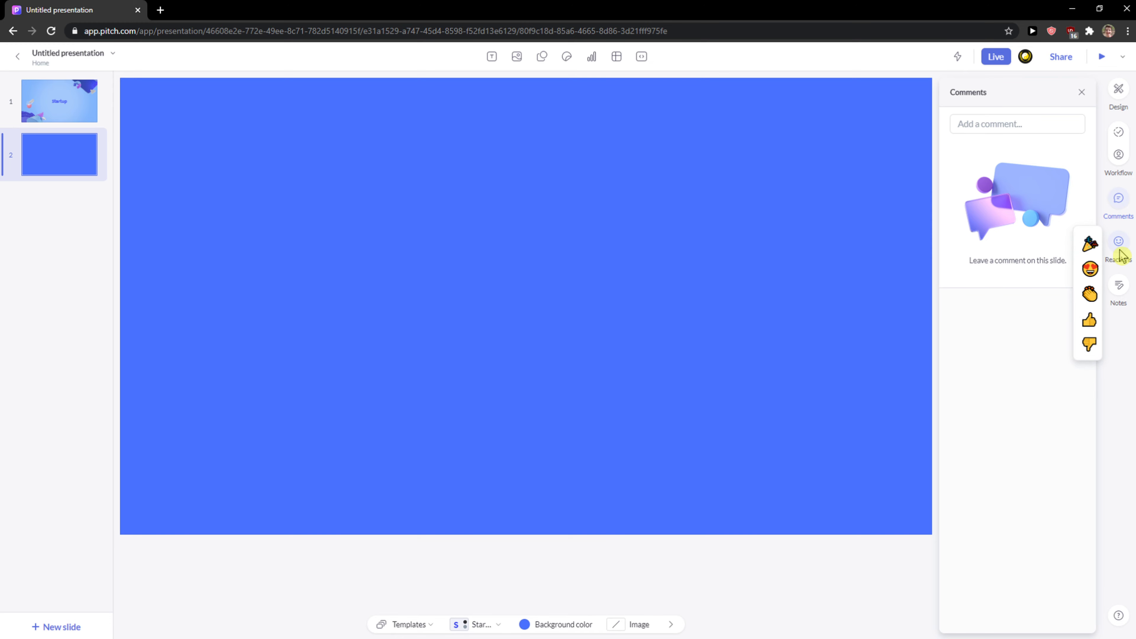
click(1120, 300)
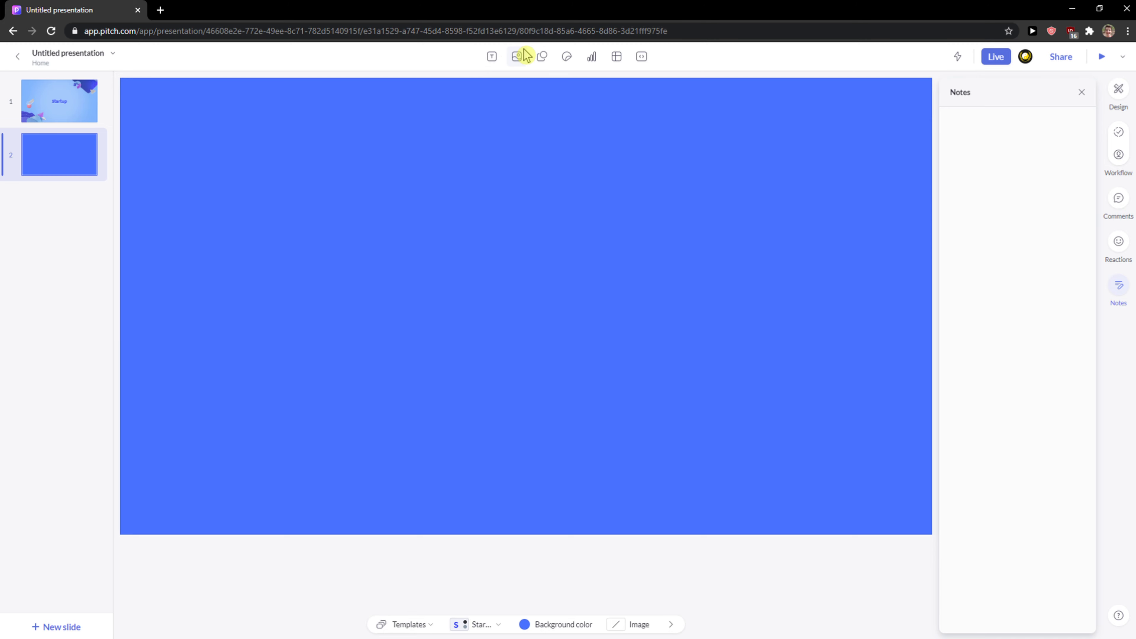
Step: Add a title text box to the second slide and make its text white
click(492, 57)
click(514, 113)
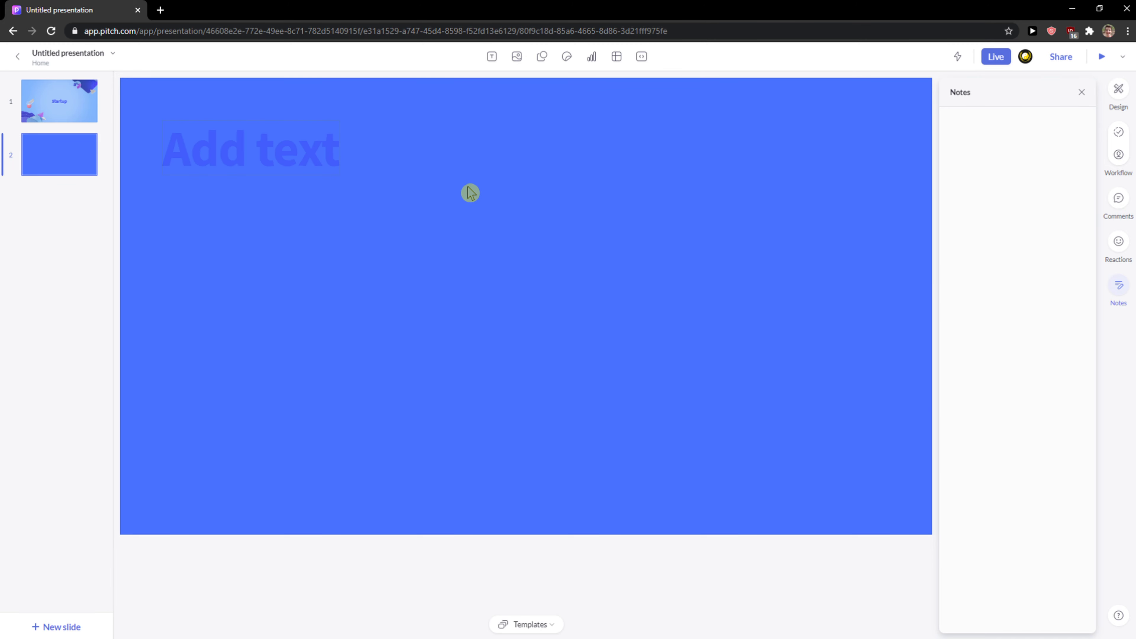
click(293, 156)
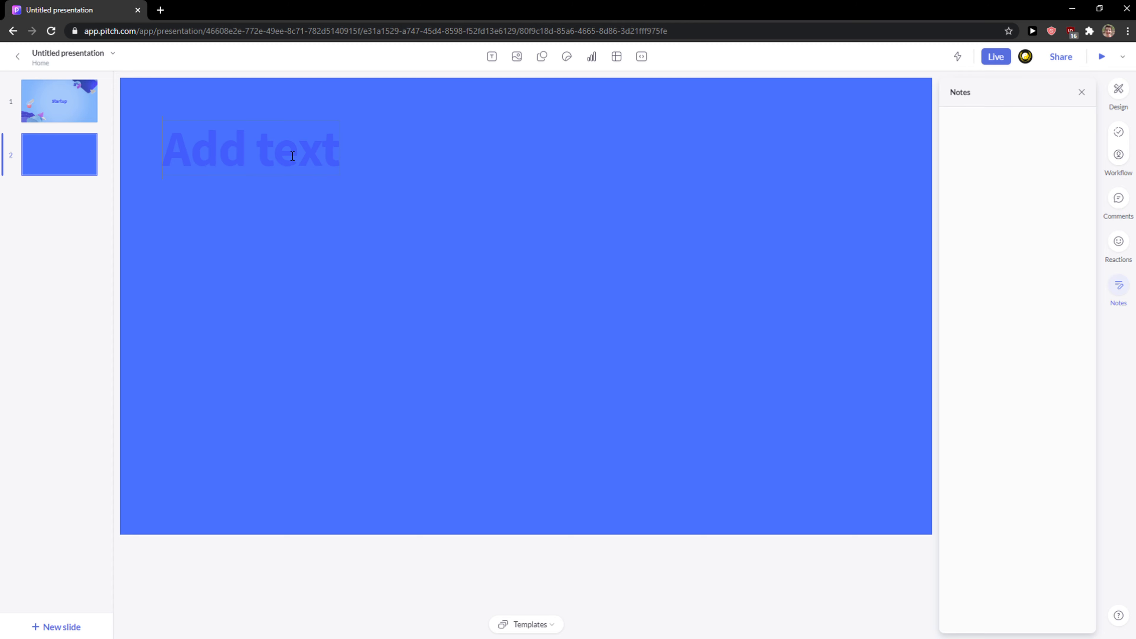
click(344, 164)
click(257, 207)
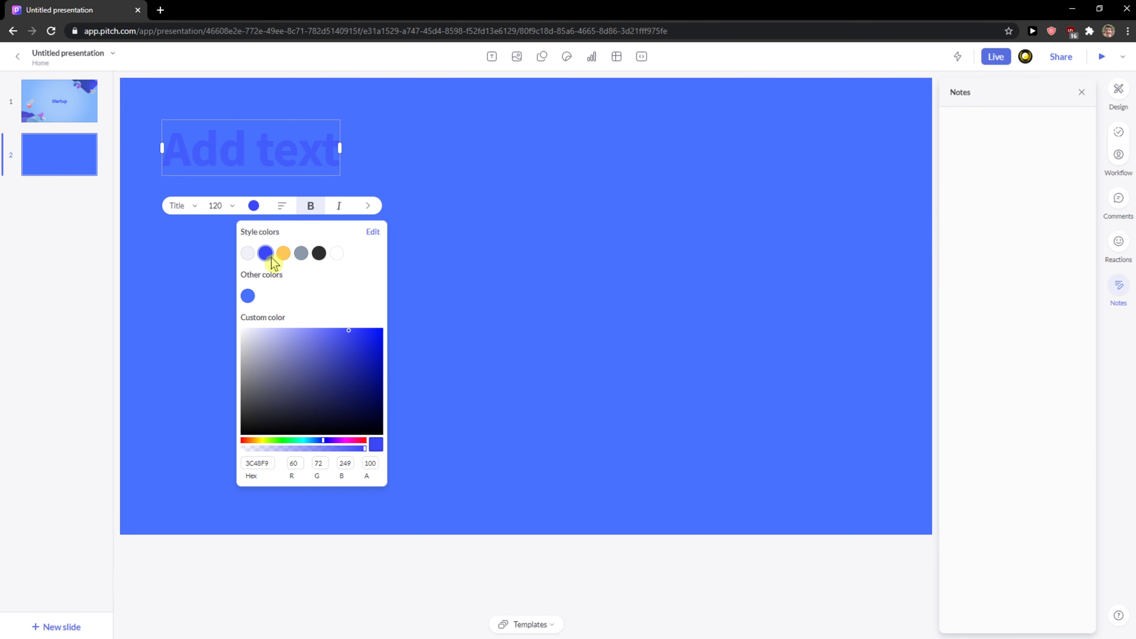
click(249, 254)
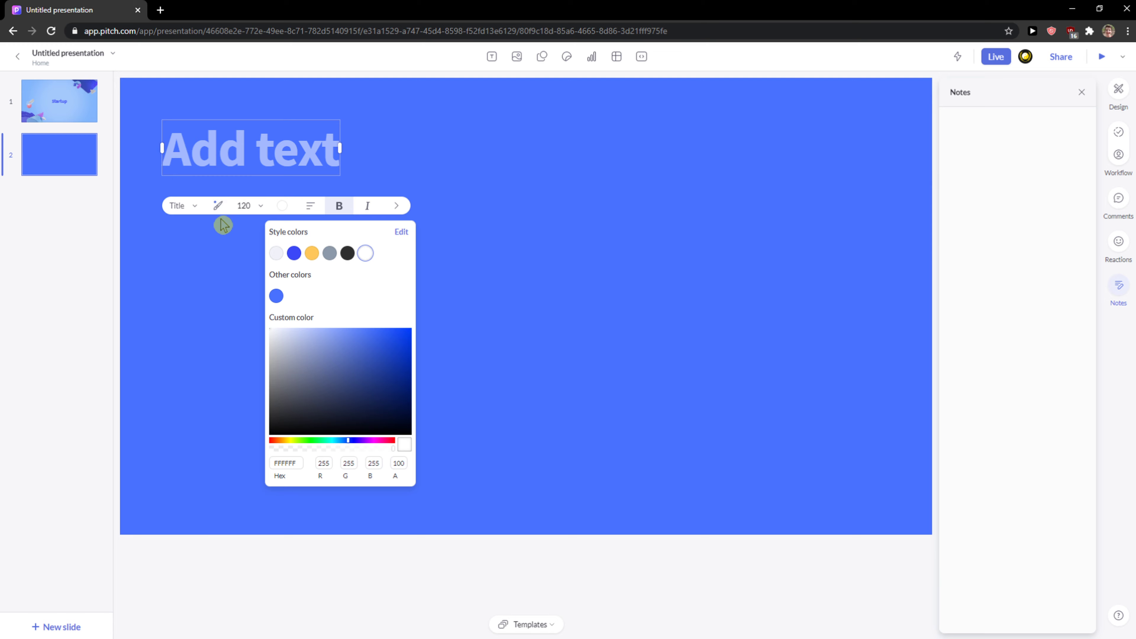
click(281, 255)
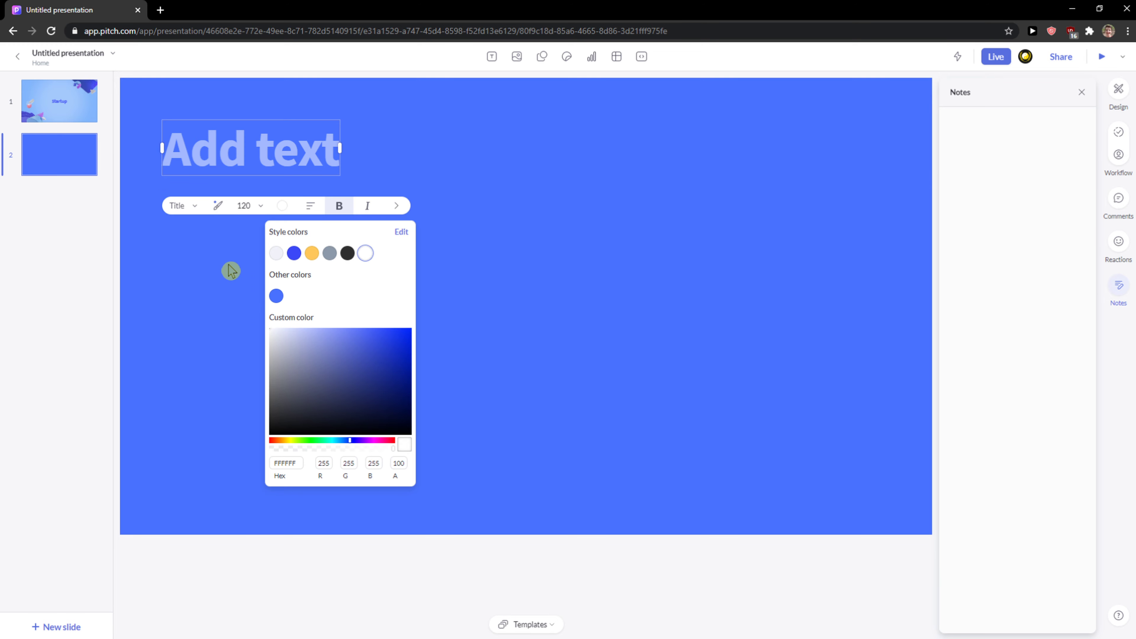
click(268, 224)
Step: Move the title text box to the upper middle of the second slide and widen it so the text fits on one line
drag(268, 166, 525, 162)
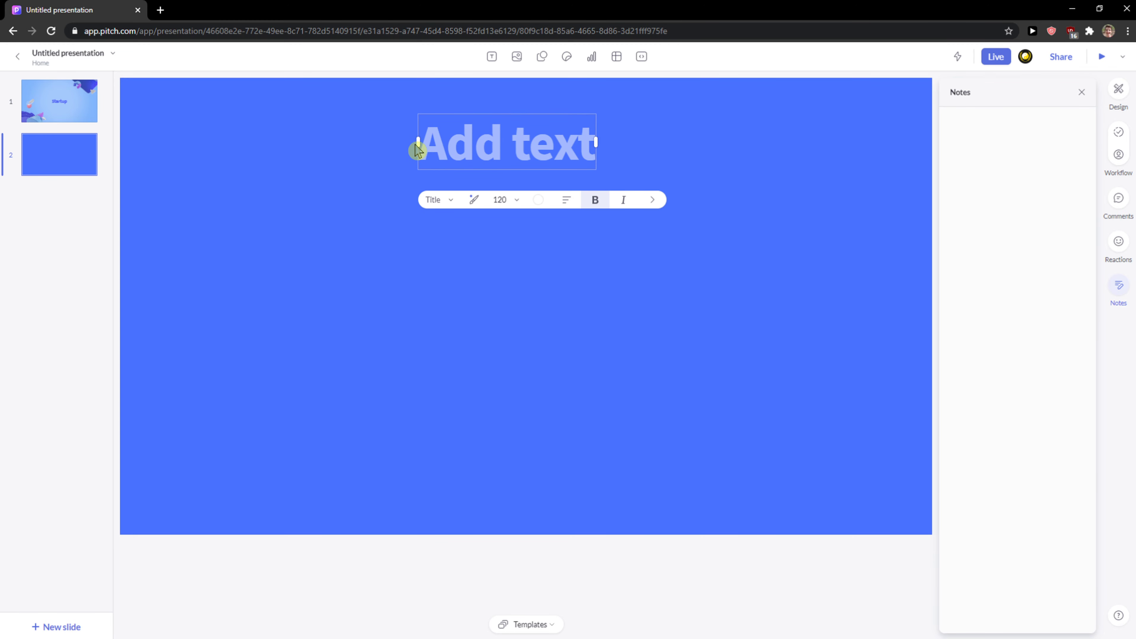
drag(418, 142, 431, 168)
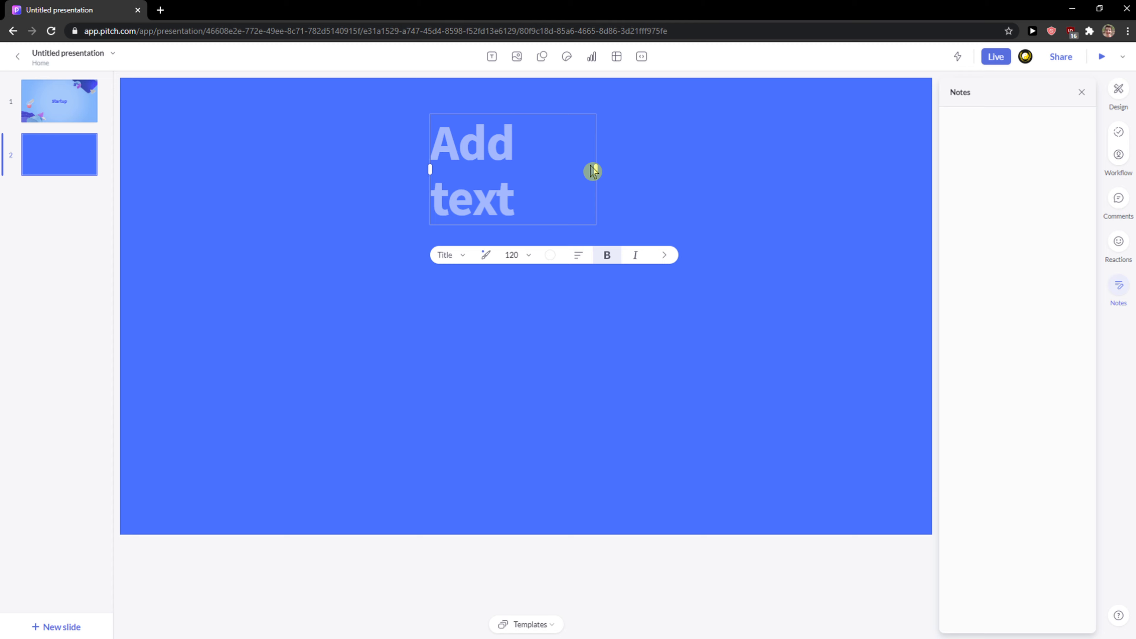
drag(593, 172, 671, 140)
drag(553, 157, 537, 152)
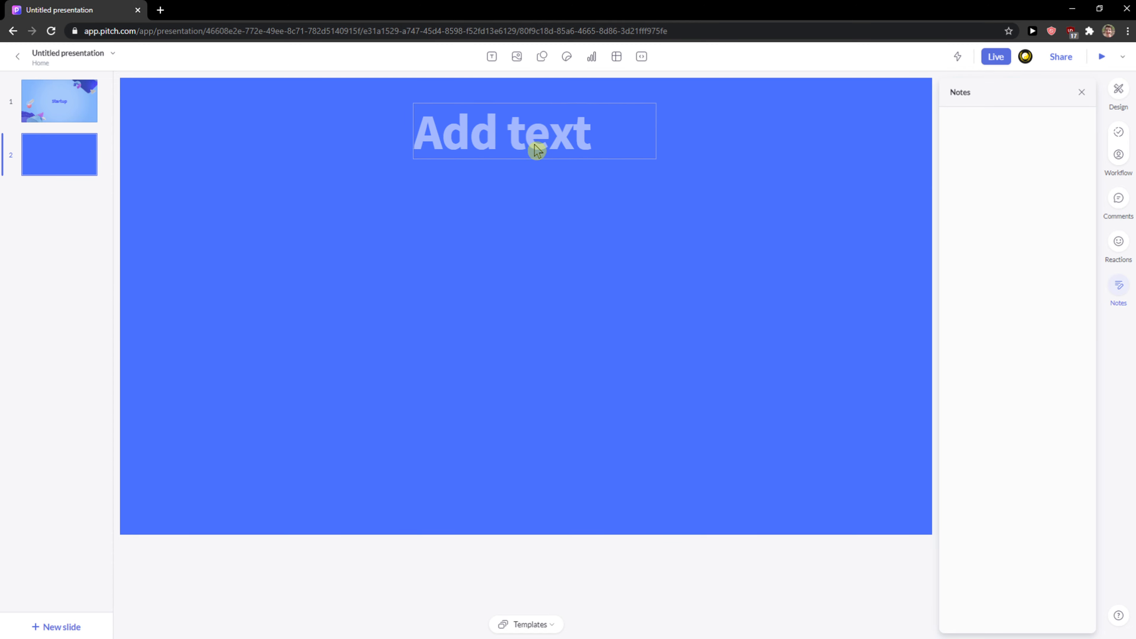
click(502, 212)
Step: Insert the Unsplash photo of the woman in a cornfield, enlarge it and align it beneath the title text box
click(519, 59)
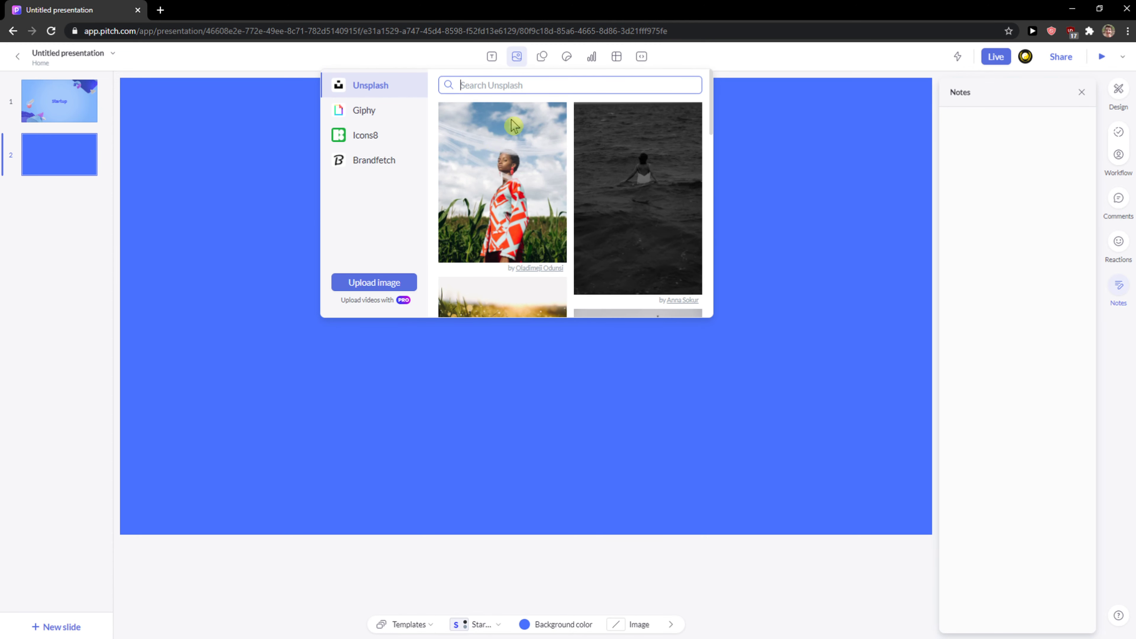
click(495, 193)
drag(596, 400, 656, 468)
drag(563, 332, 543, 333)
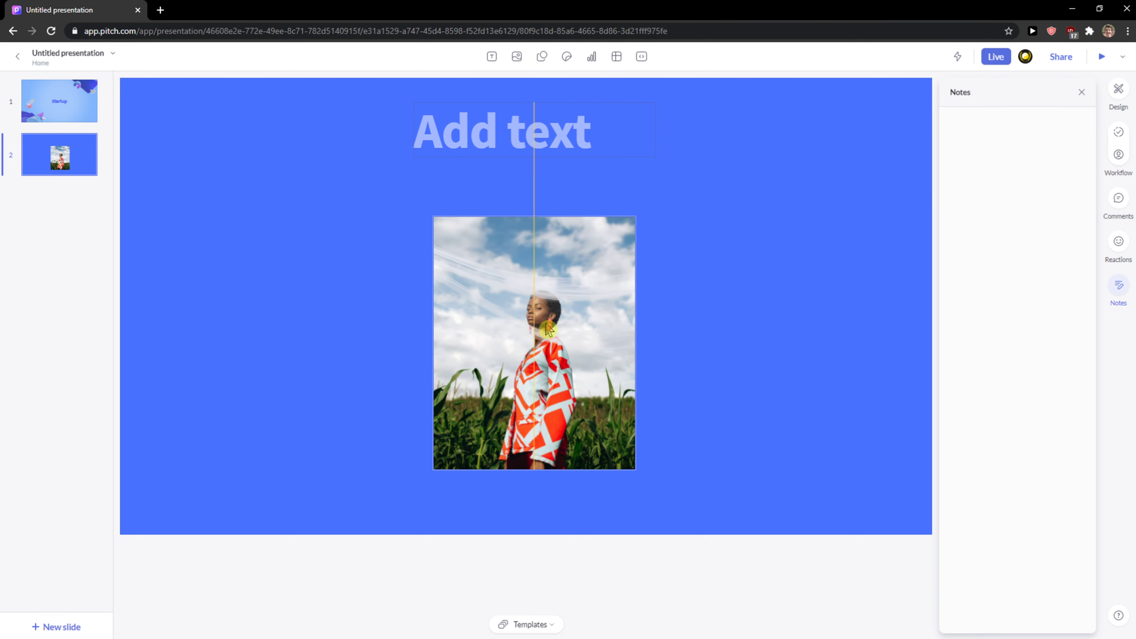
Step: Check the photo's context options and quick actions, and move the photo to the slide's horizontal centre
right_click(544, 325)
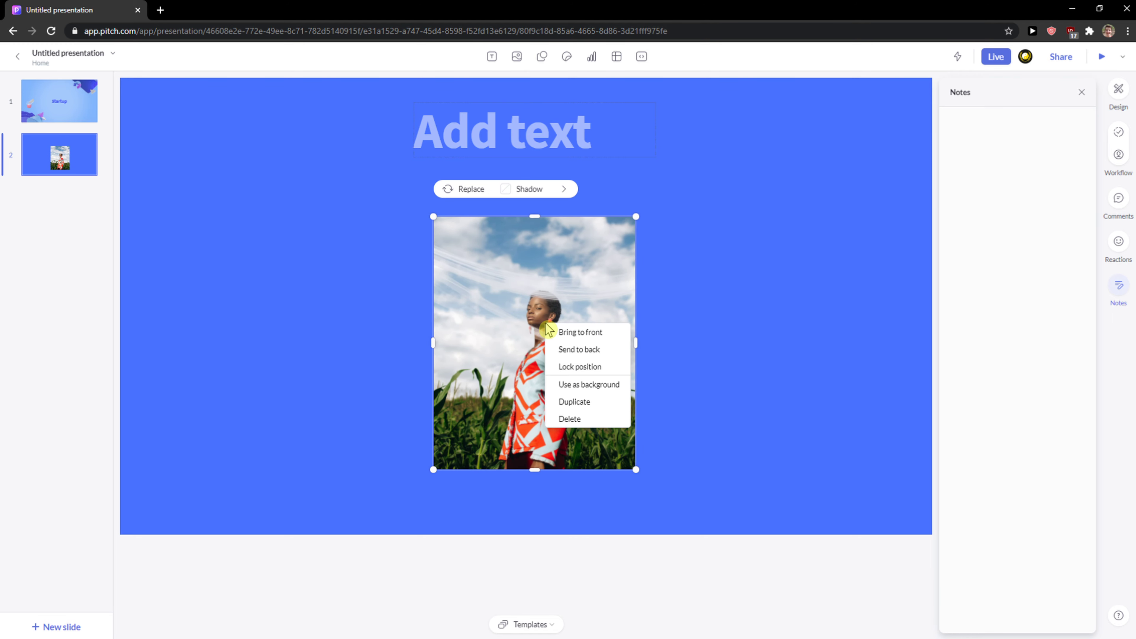
click(958, 57)
click(957, 58)
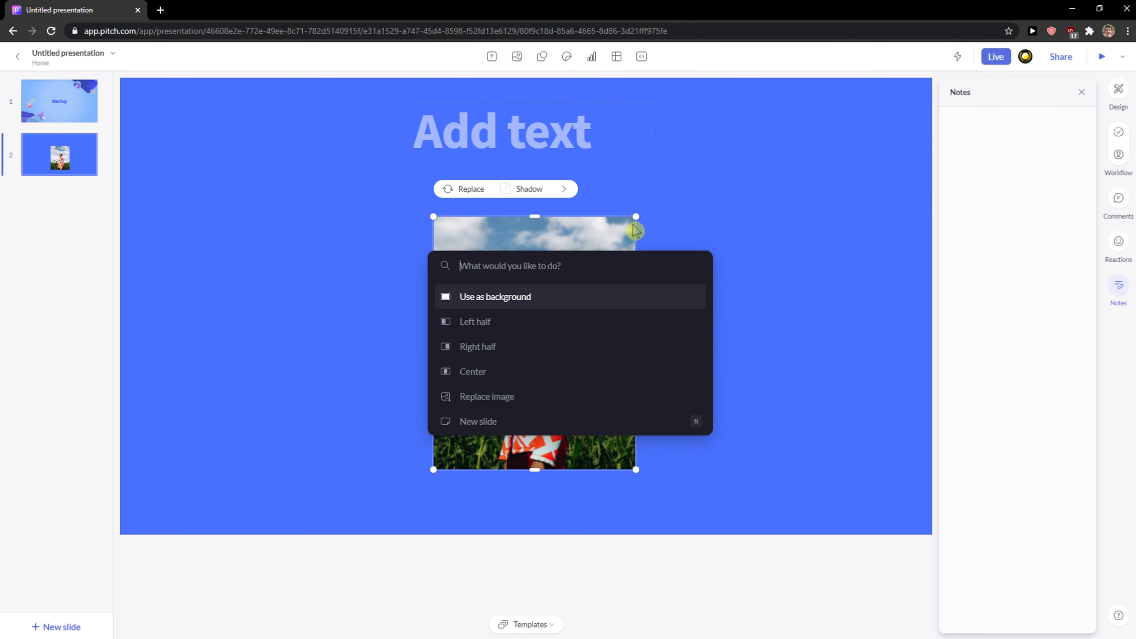
click(621, 219)
drag(571, 278, 562, 272)
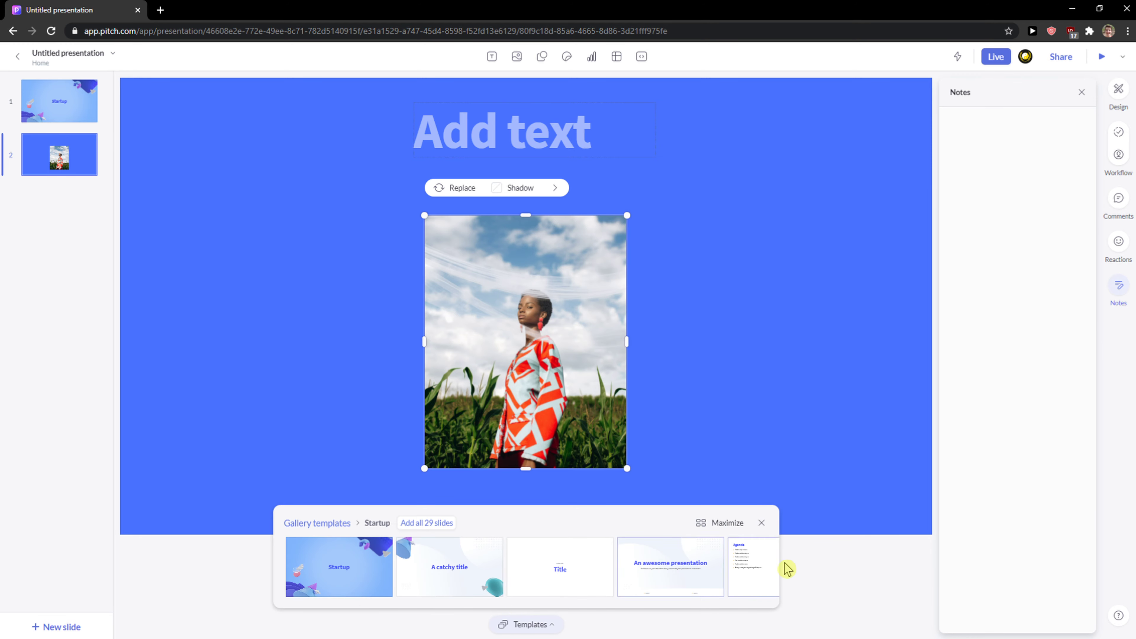
Step: Add all 29 slides of the Startup template to the presentation and open the Agenda slide
click(428, 523)
click(641, 99)
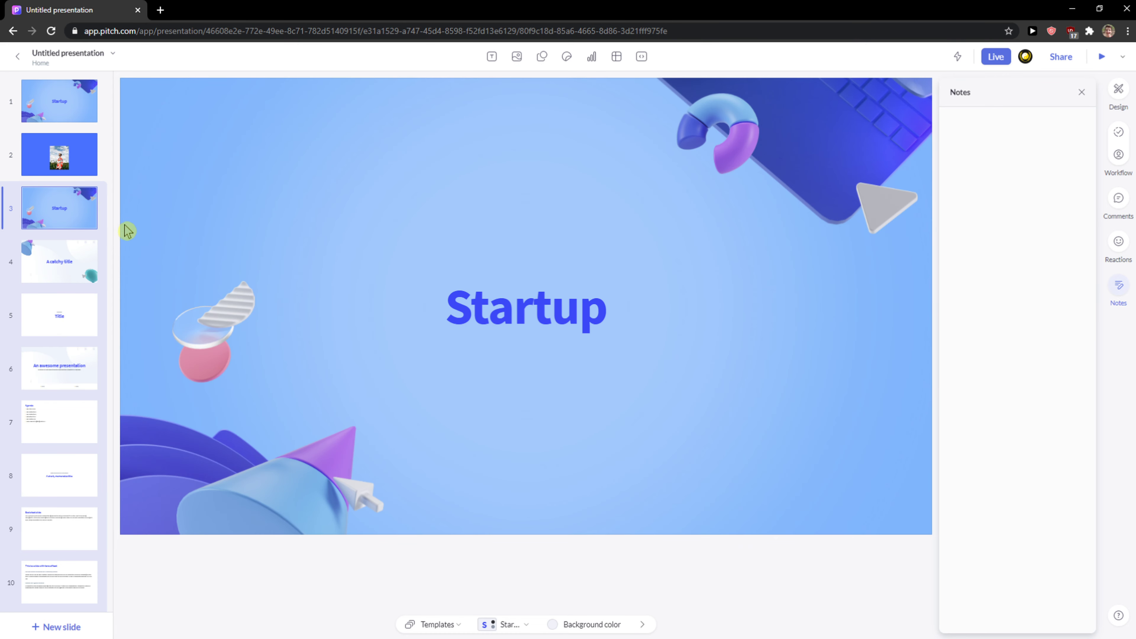
click(64, 398)
click(54, 363)
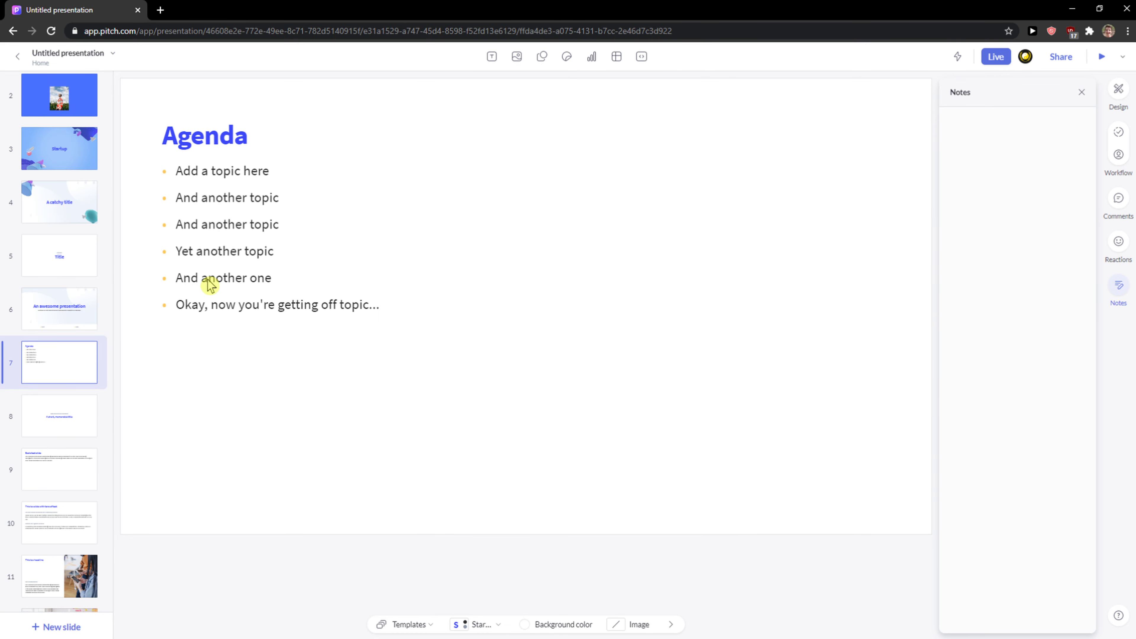
Step: Check the text formatting options of the Agenda list, and look through the added section-title and headline-with-photo slides
click(219, 269)
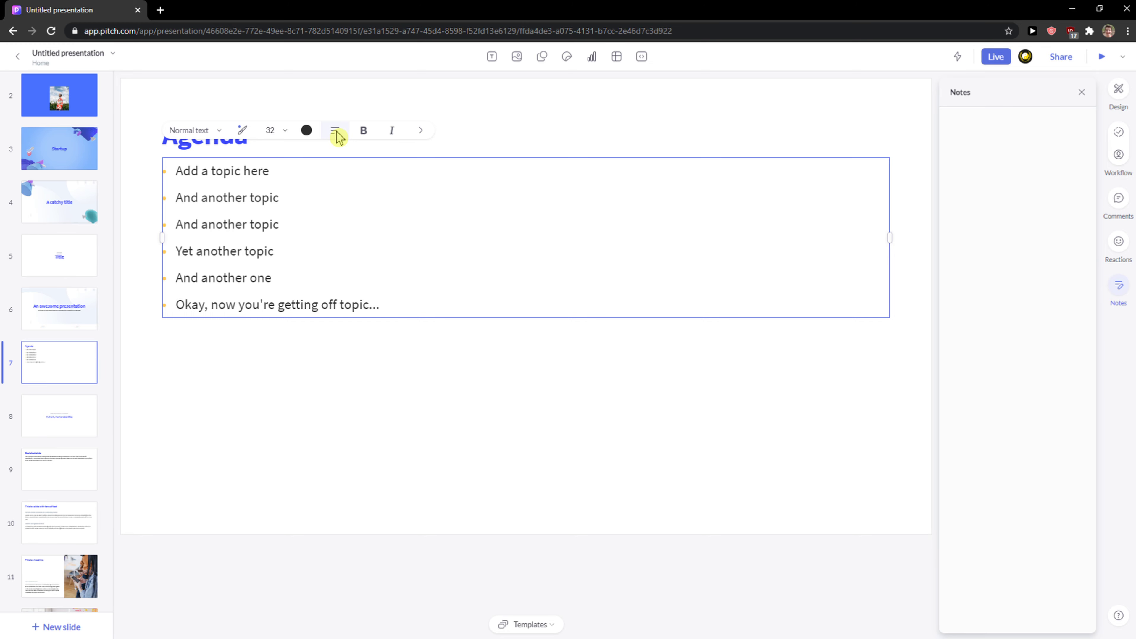
click(337, 132)
double_click(257, 226)
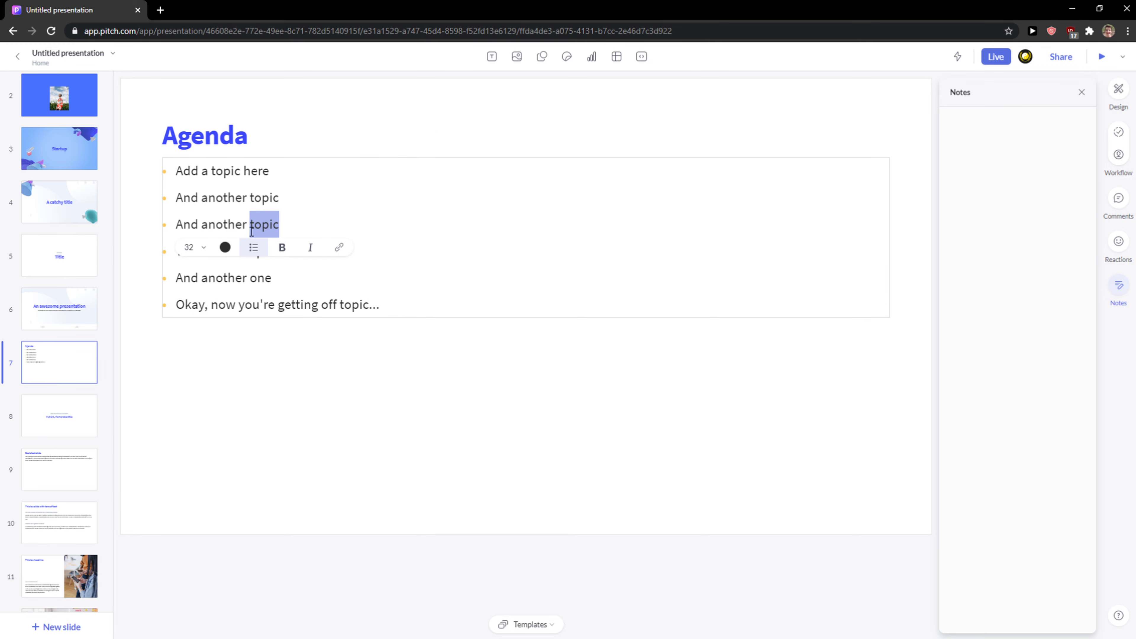
click(253, 229)
click(64, 406)
scroll(80, 410, down, 2)
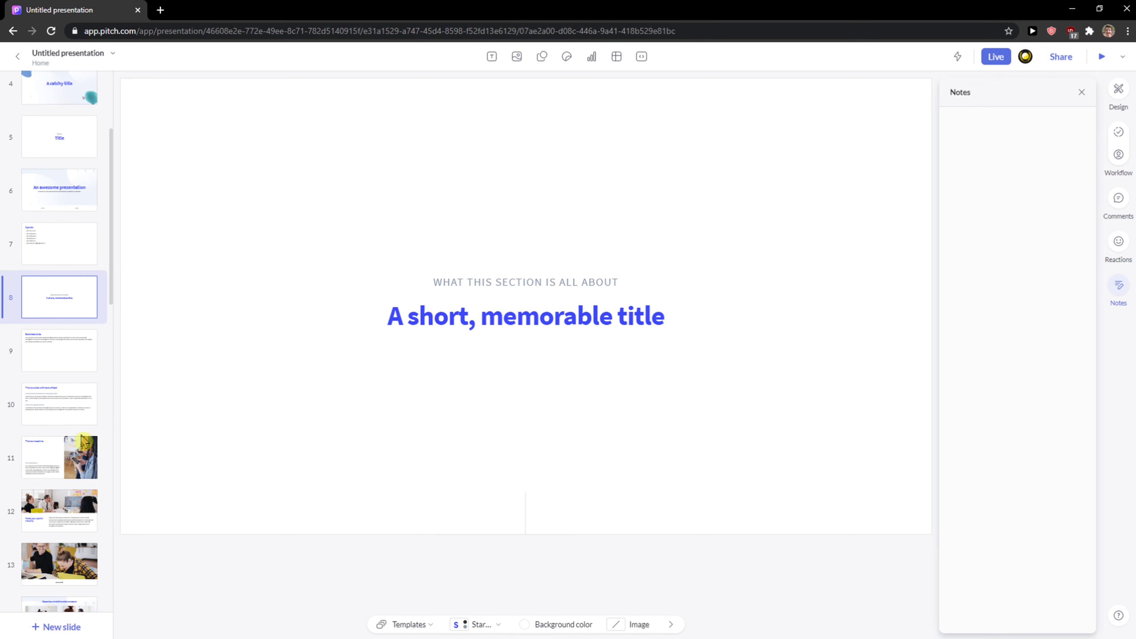
click(81, 453)
scroll(54, 448, down, 3)
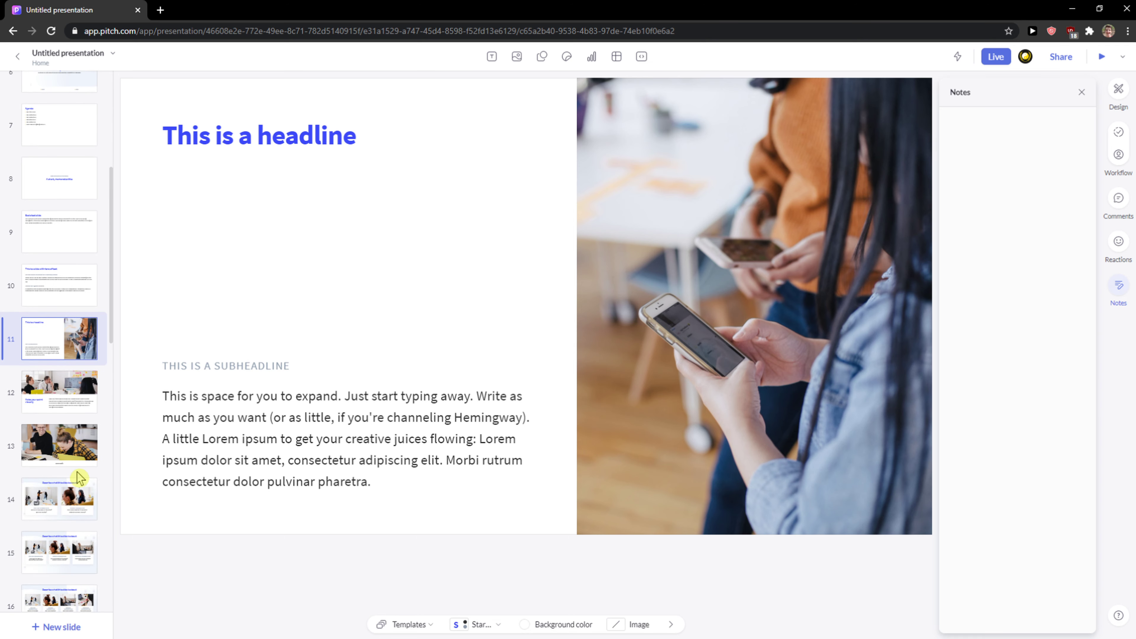
Step: Look through the remaining template slides, including the photo-card, quote, bar chart and table slides
click(79, 463)
scroll(77, 478, down, 1)
click(77, 478)
scroll(76, 470, down, 5)
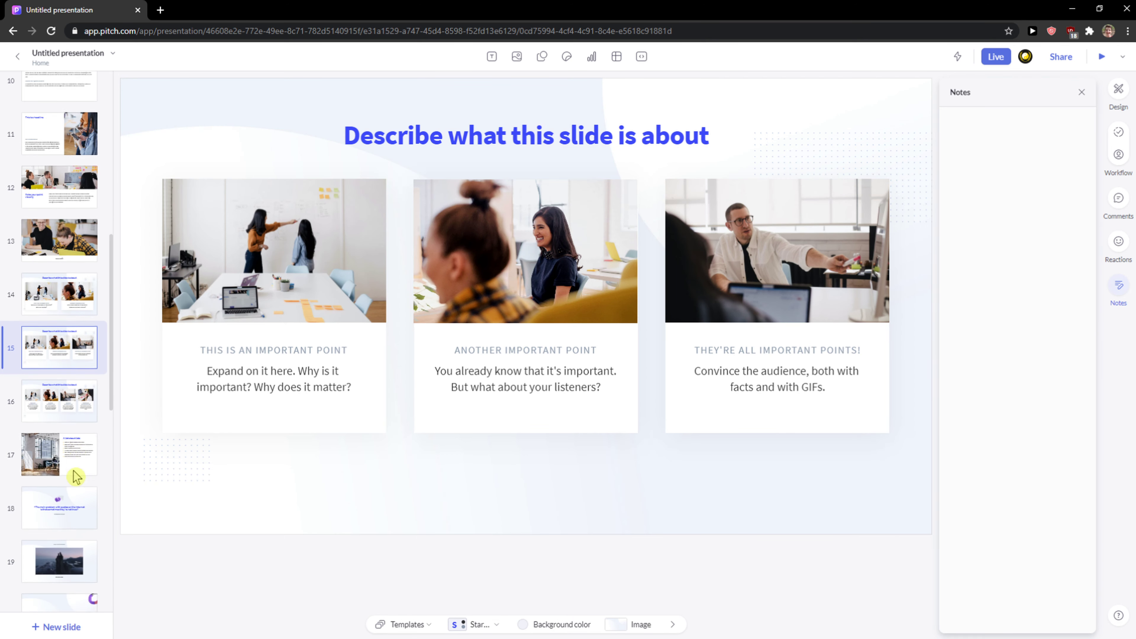
click(81, 431)
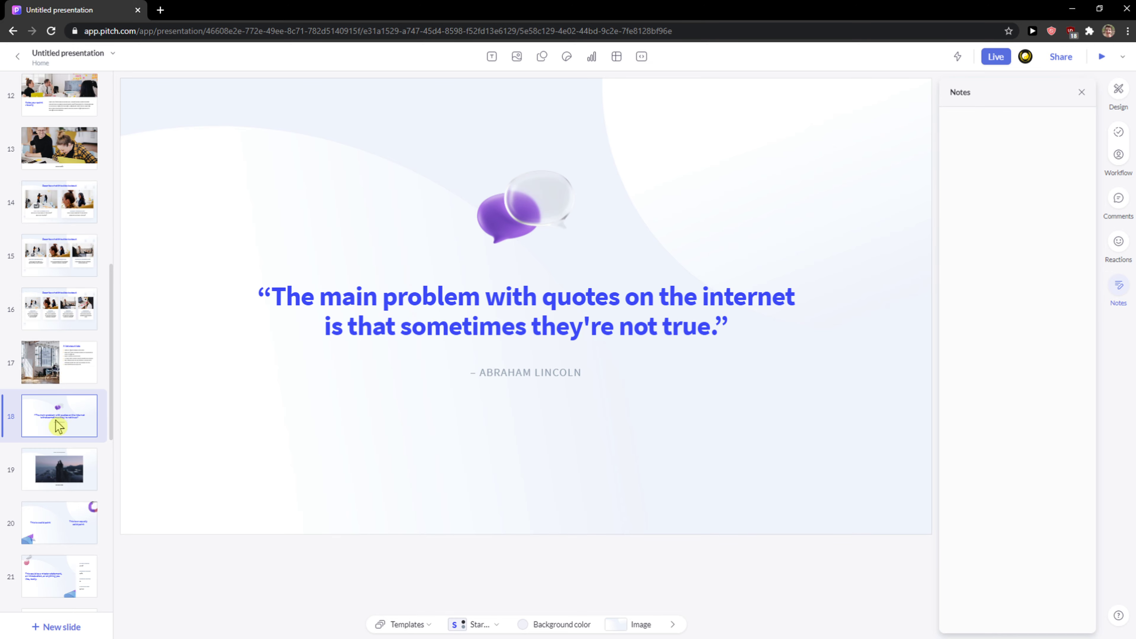
scroll(81, 426, down, 3)
click(80, 423)
scroll(77, 443, down, 3)
click(77, 443)
scroll(84, 492, down, 5)
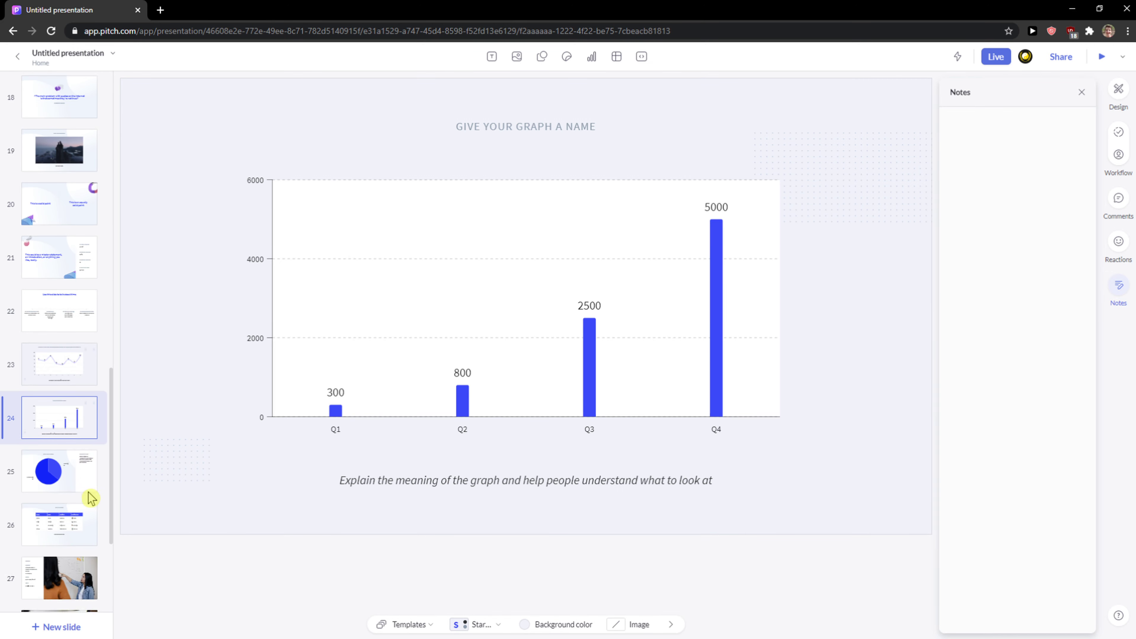
click(67, 531)
Step: Add a blank slide at the end of the presentation and give it the Unsplash photo of the person in dark sea water as background
click(59, 618)
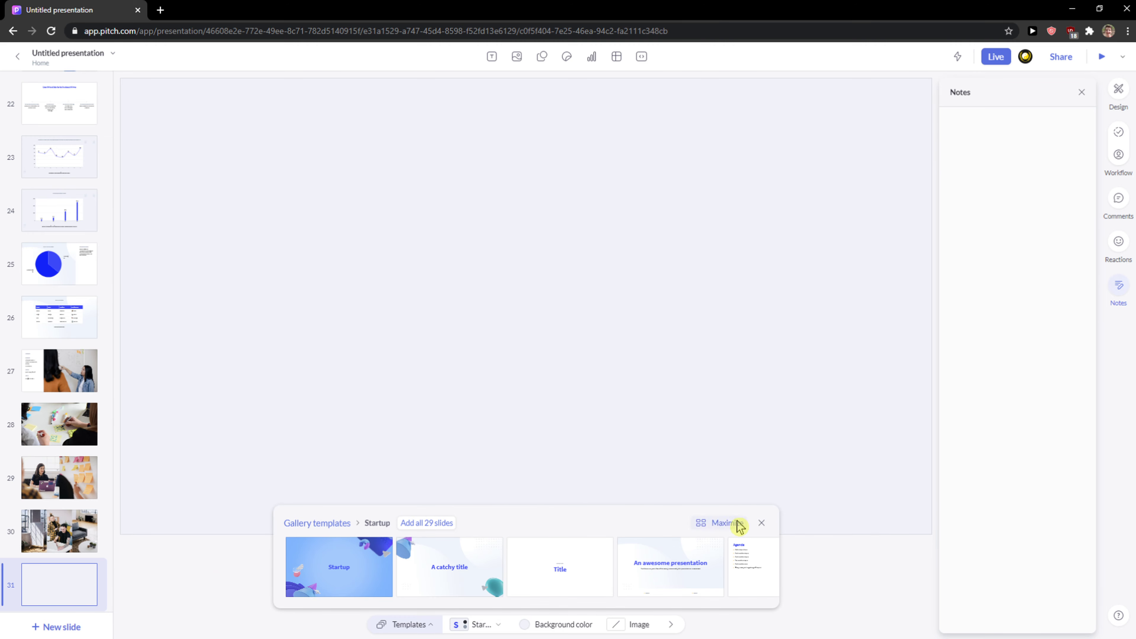
click(772, 278)
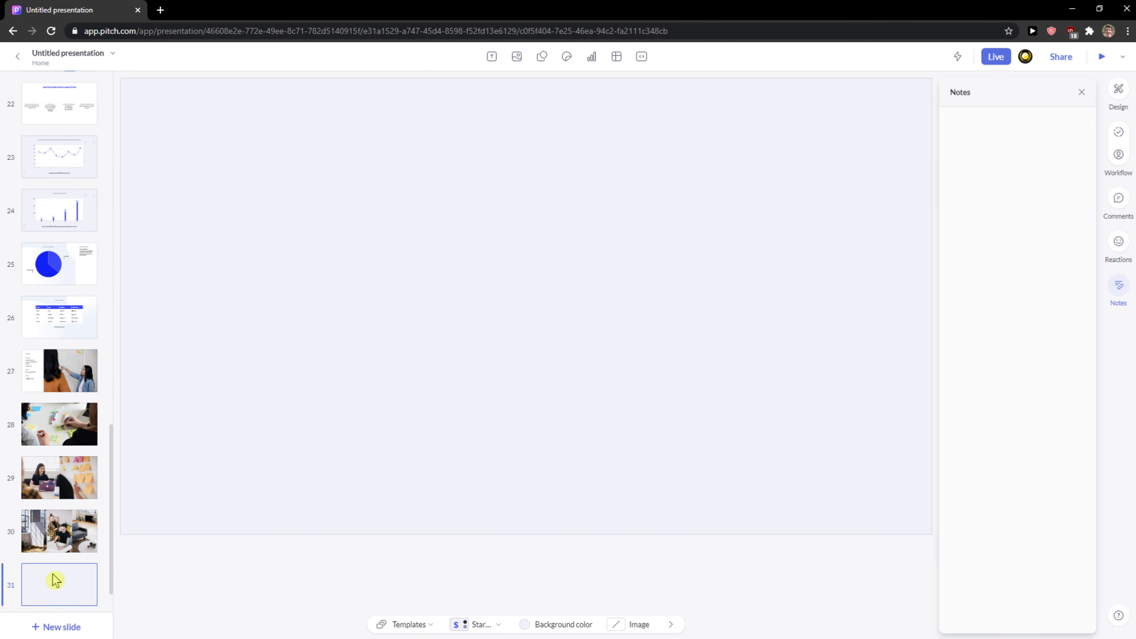
double_click(458, 329)
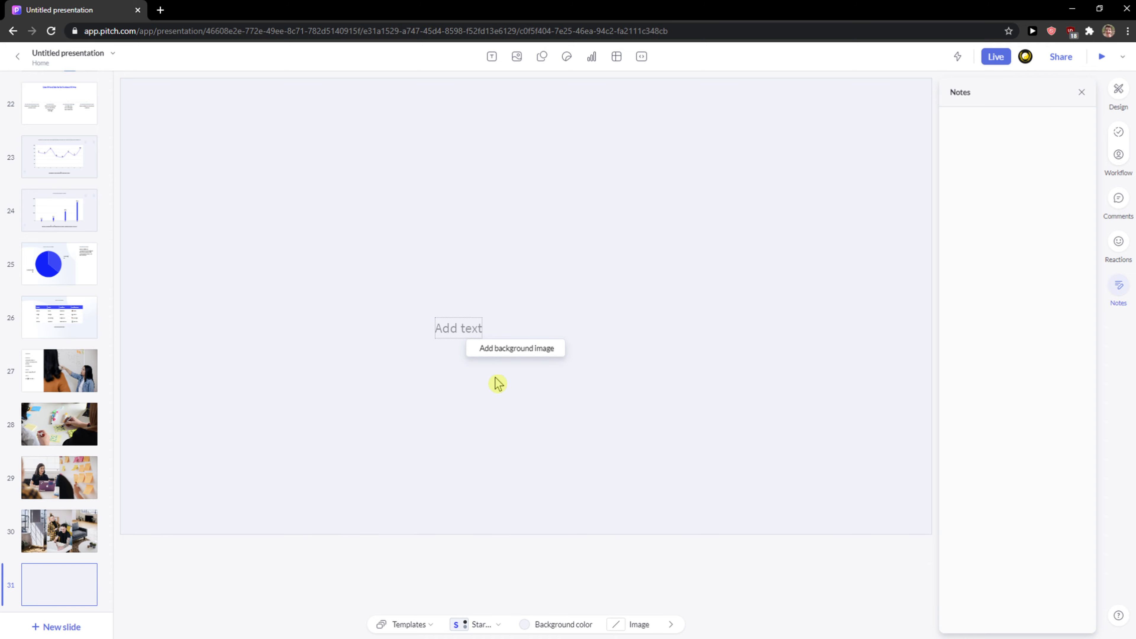
click(521, 183)
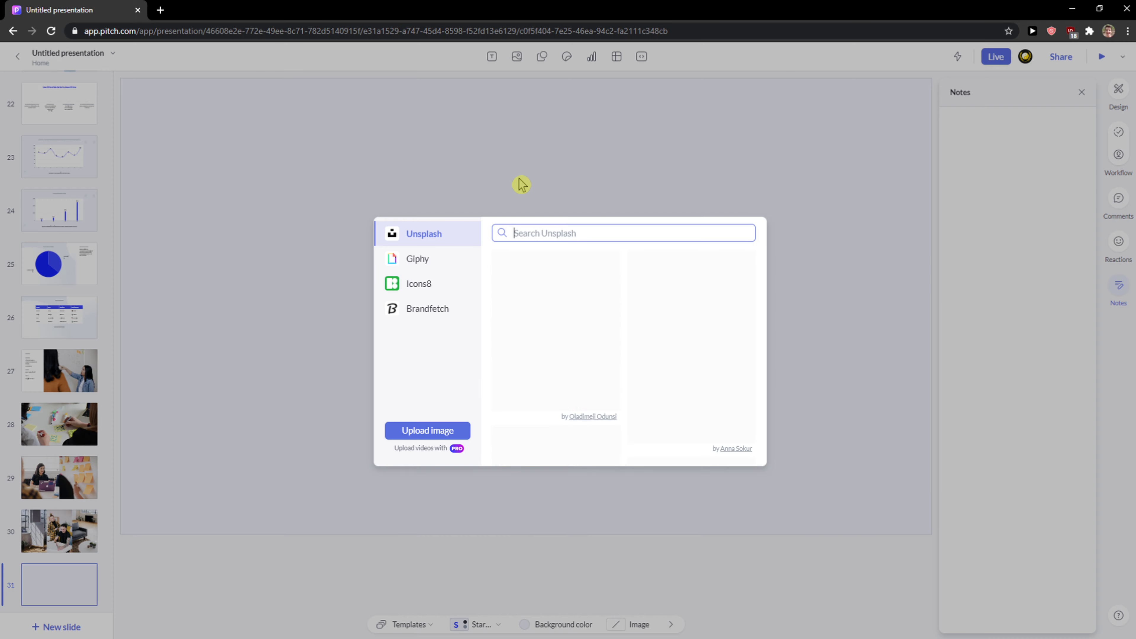
click(677, 345)
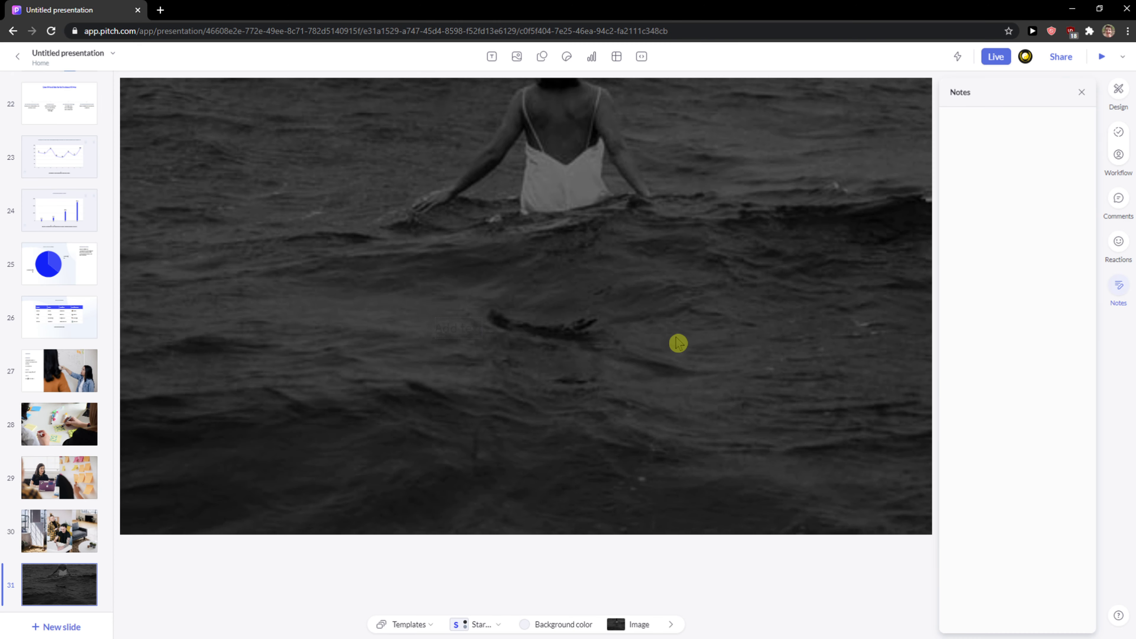
Step: Replace the new slide's background image with the Unsplash photo of sunlit grass
click(617, 250)
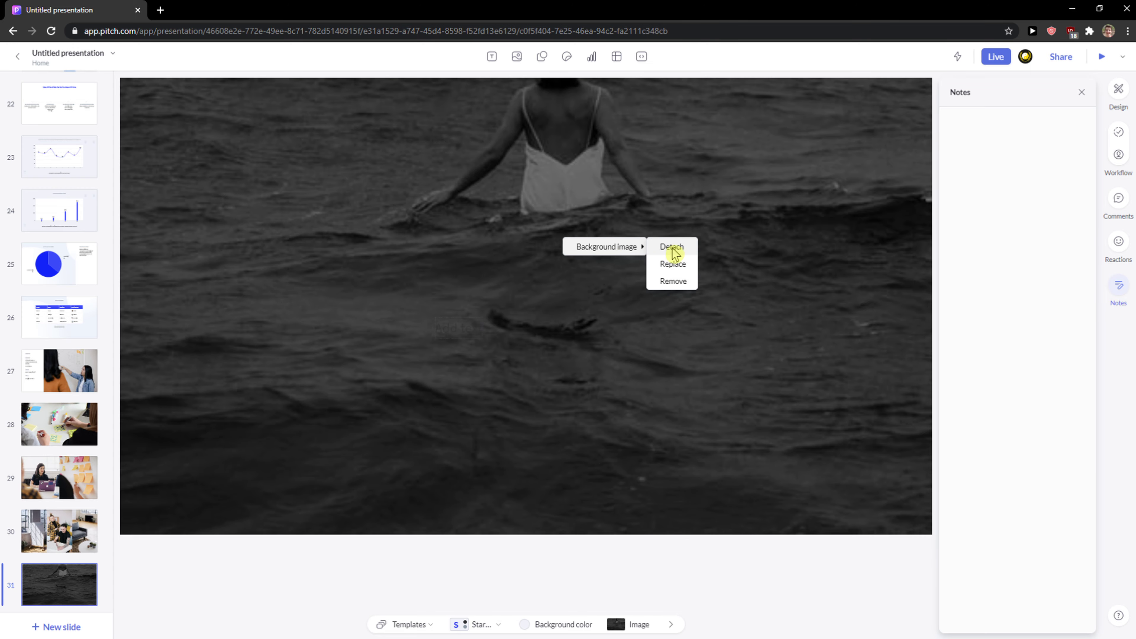
click(673, 264)
scroll(560, 322, down, 3)
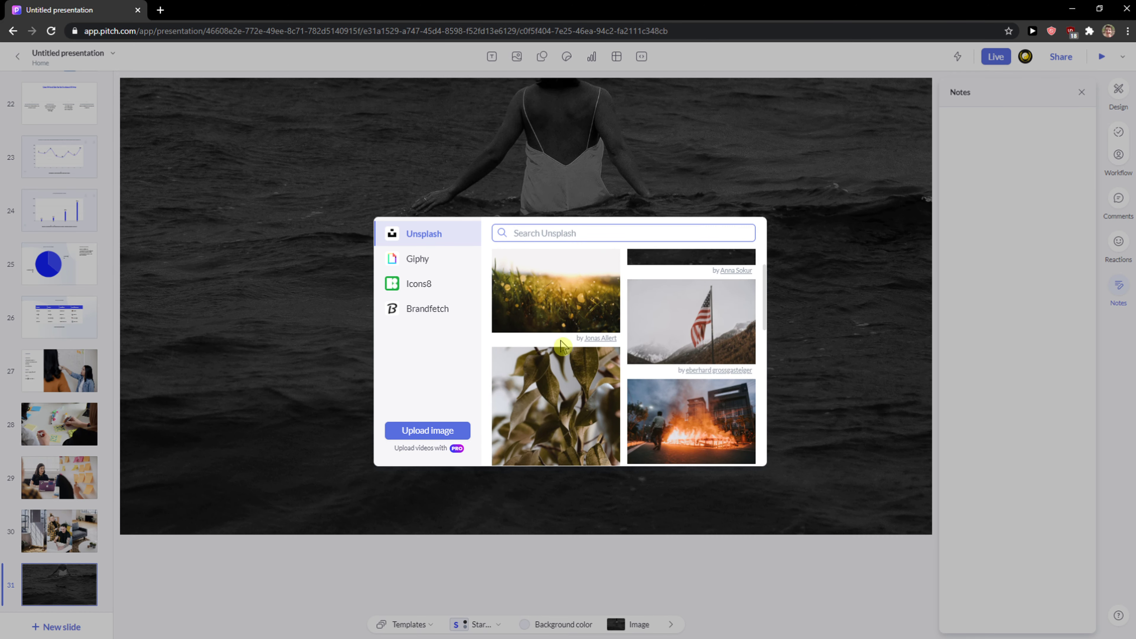
click(562, 320)
Step: Replace the slide's grass background with the Unsplash photo of a street fire
click(617, 319)
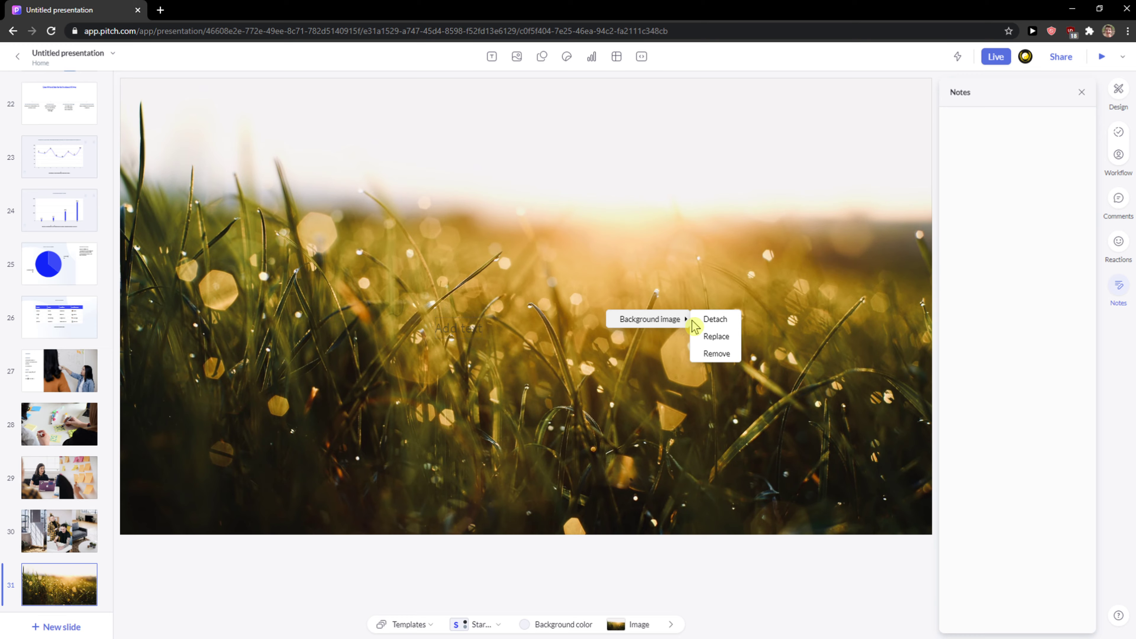
click(716, 336)
scroll(686, 372, down, 4)
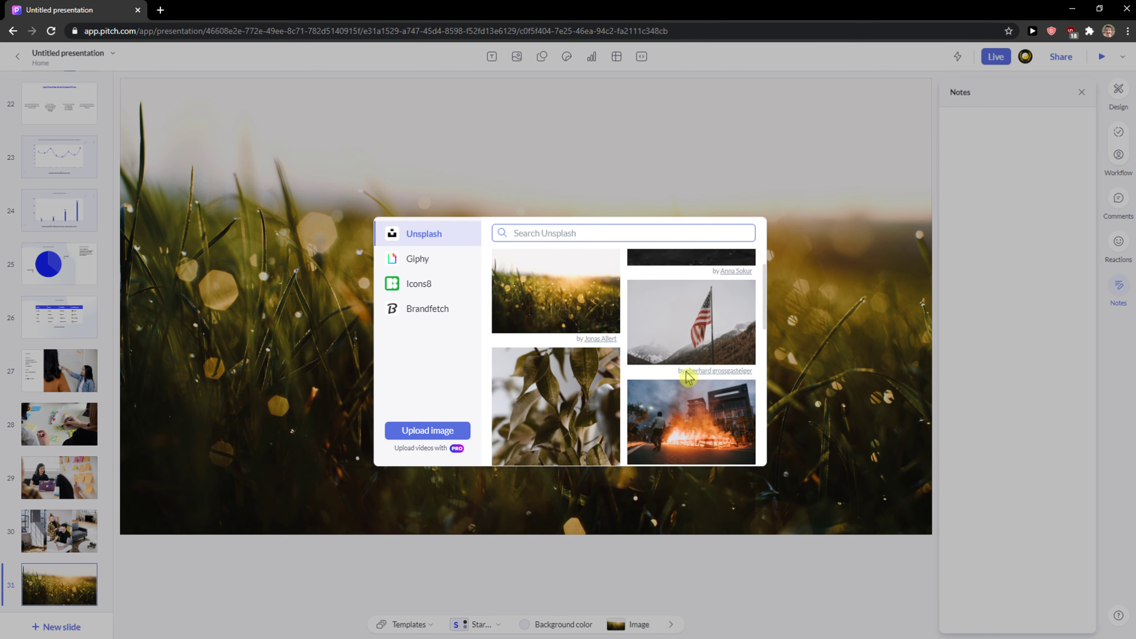
click(662, 320)
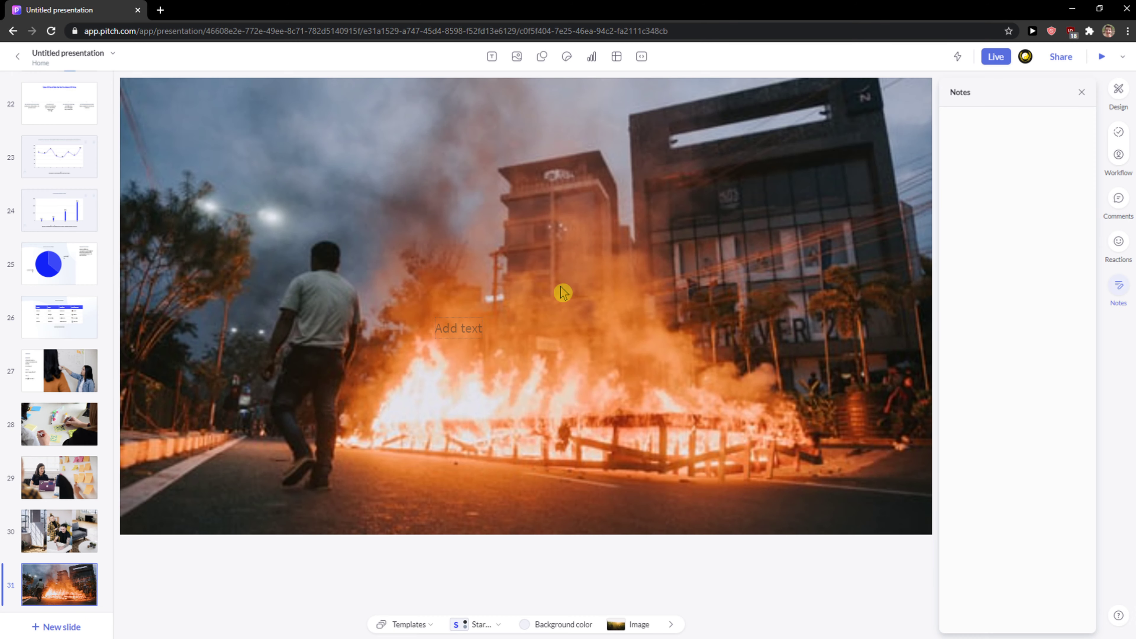
Step: Remove the background image from the last slide and delete its empty text box
click(563, 294)
click(632, 295)
click(667, 330)
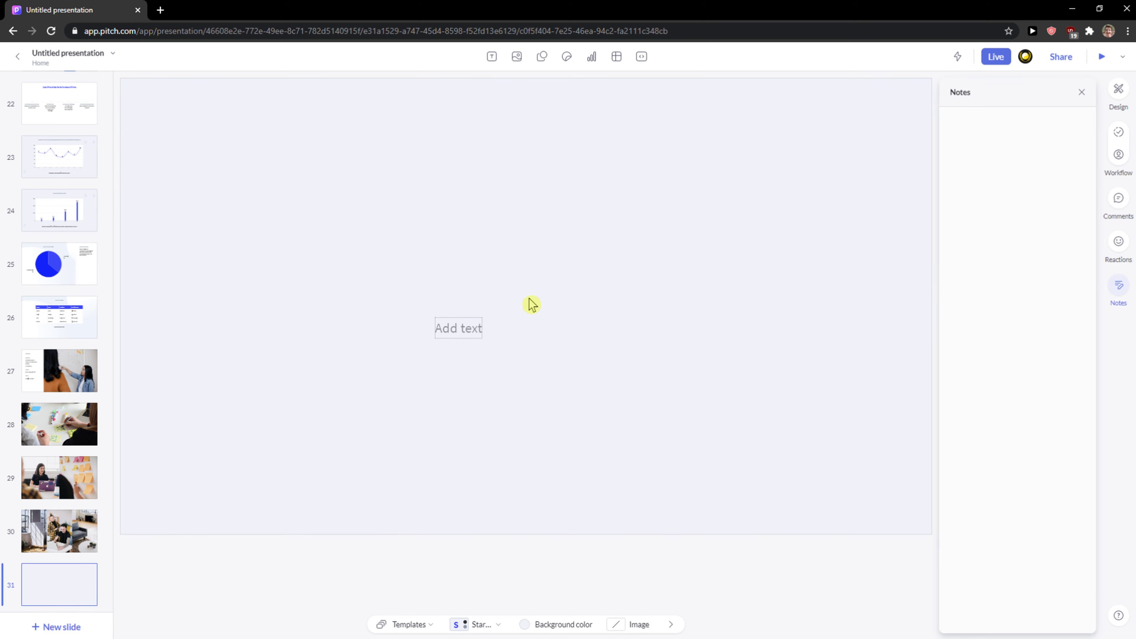
drag(426, 311, 490, 358)
key(Delete)
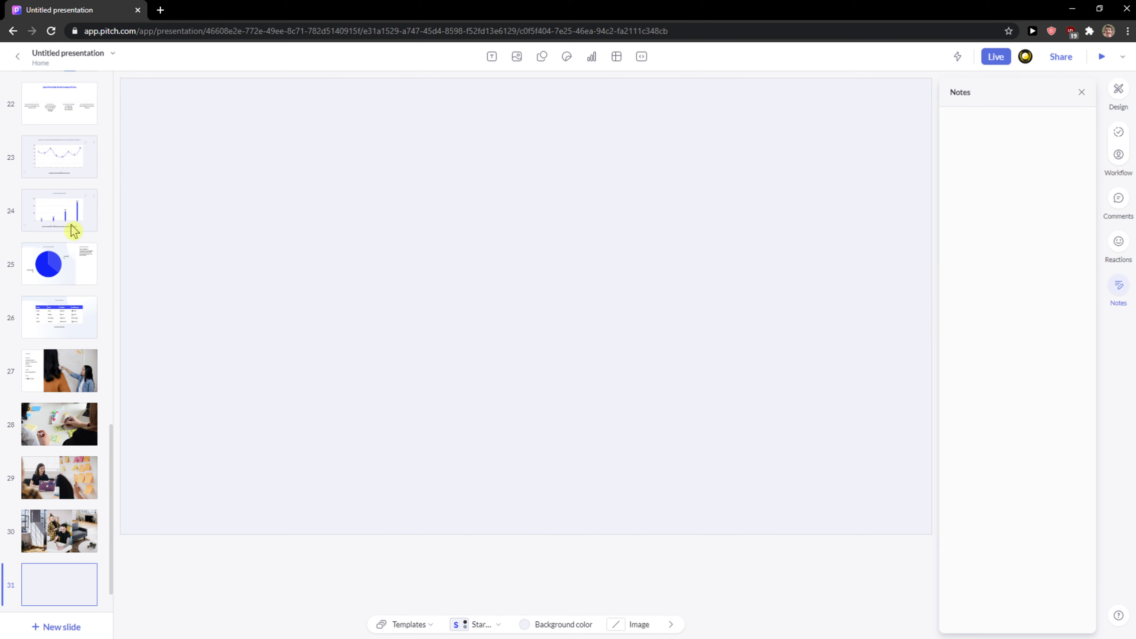
Step: Delete the photo of the woman in the cornfield from slide 2
scroll(67, 219, up, 10)
scroll(56, 159, up, 10)
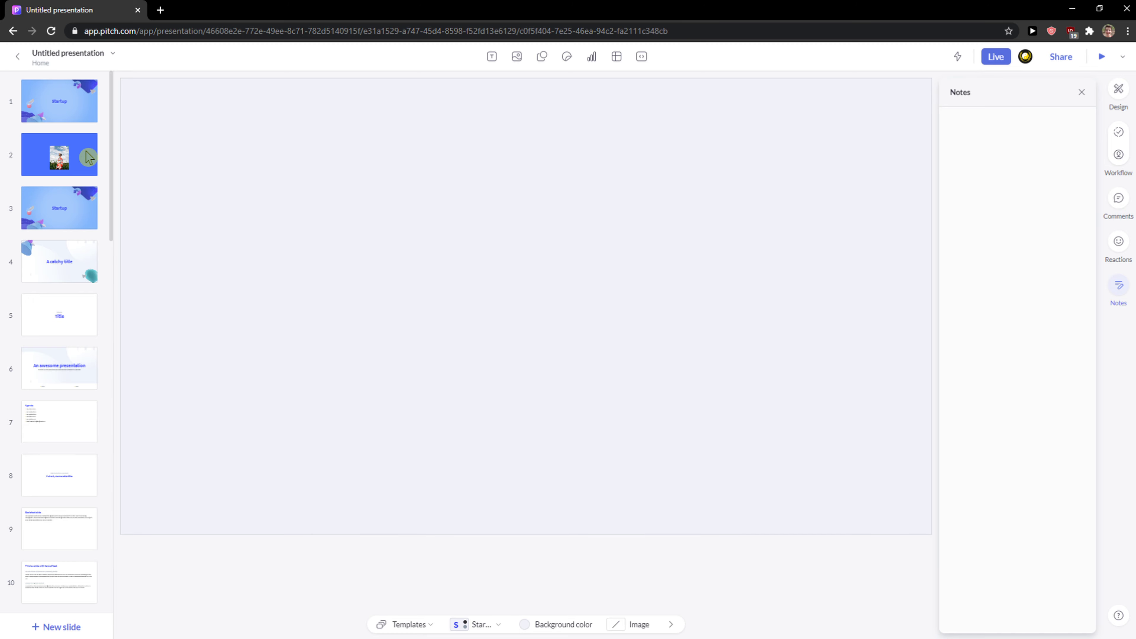
click(88, 158)
click(481, 315)
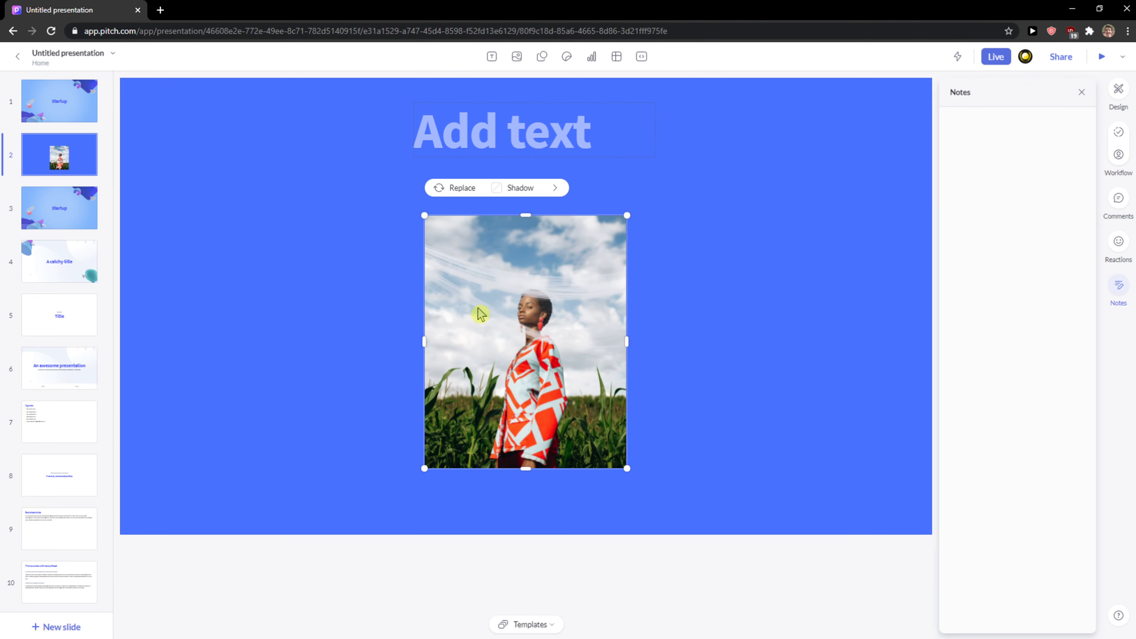
key(Delete)
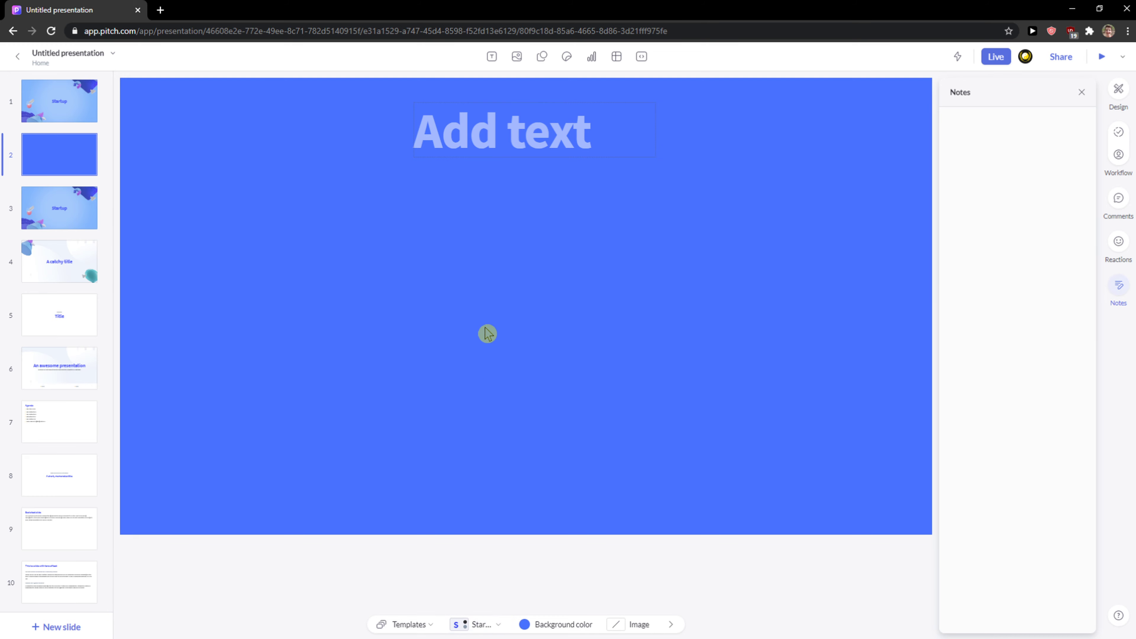
Step: Check the quick actions available for the plain blue slide
right_click(502, 280)
click(958, 60)
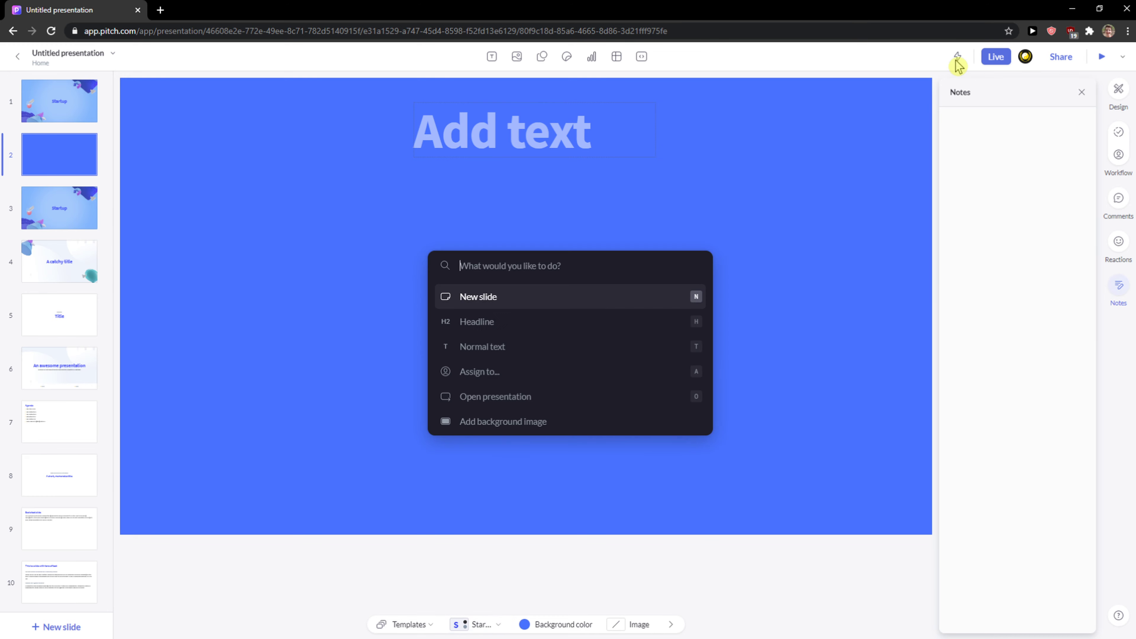
click(893, 118)
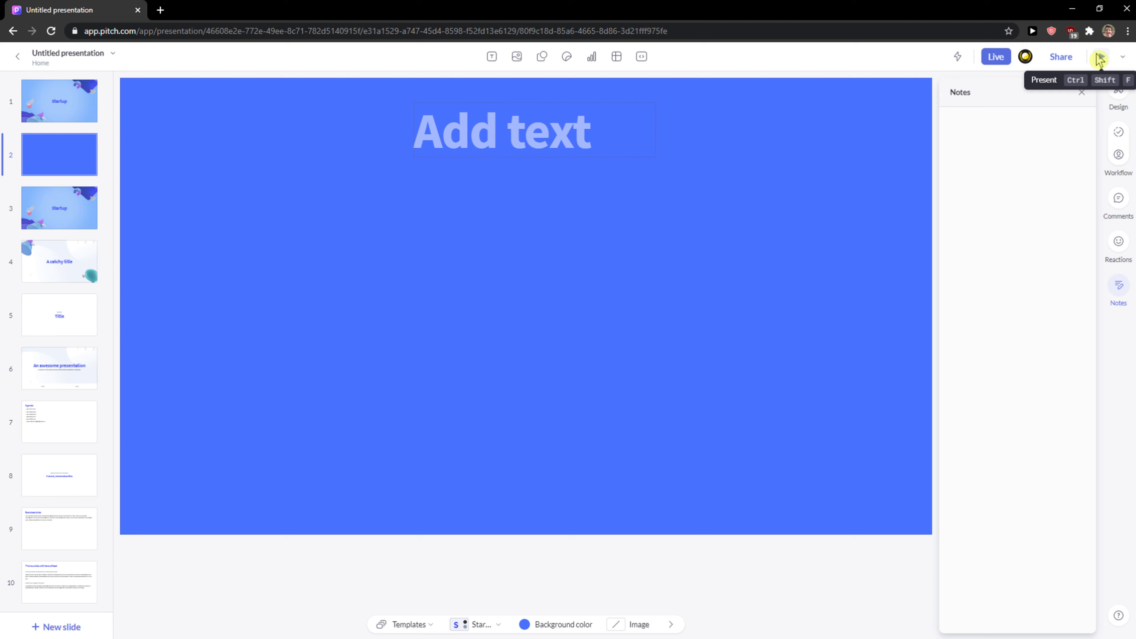
Step: Present the slideshow from slide 2, step through the following slides and return to the editor
click(1101, 58)
key(Right)
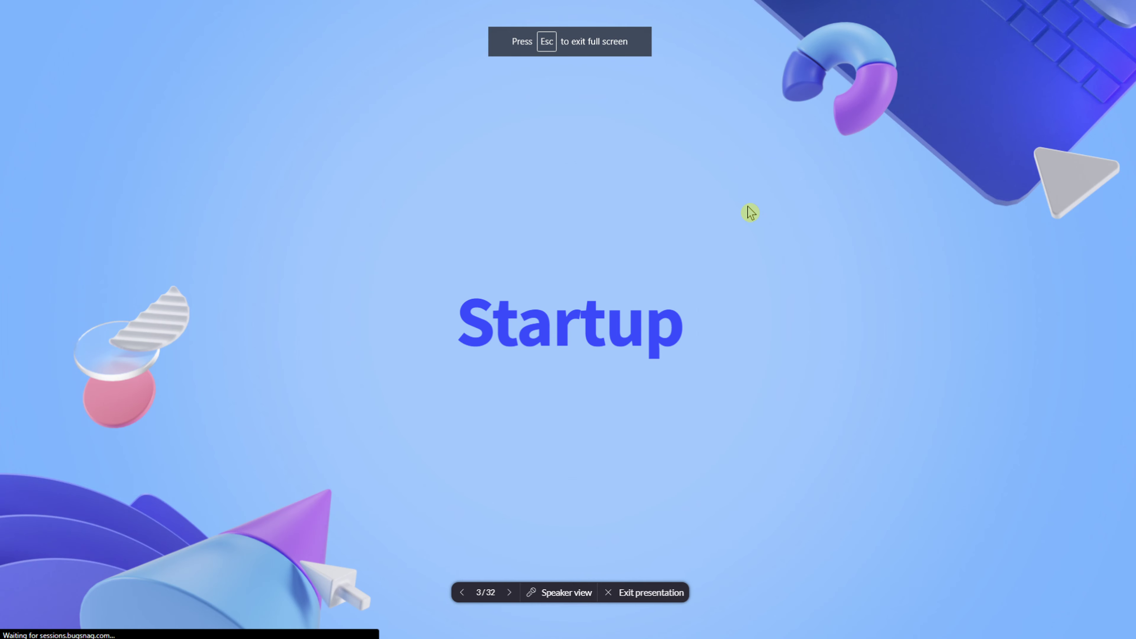
key(Right)
key(Right)
key(Right)
key(Right)
key(Right)
key(Right)
key(Right)
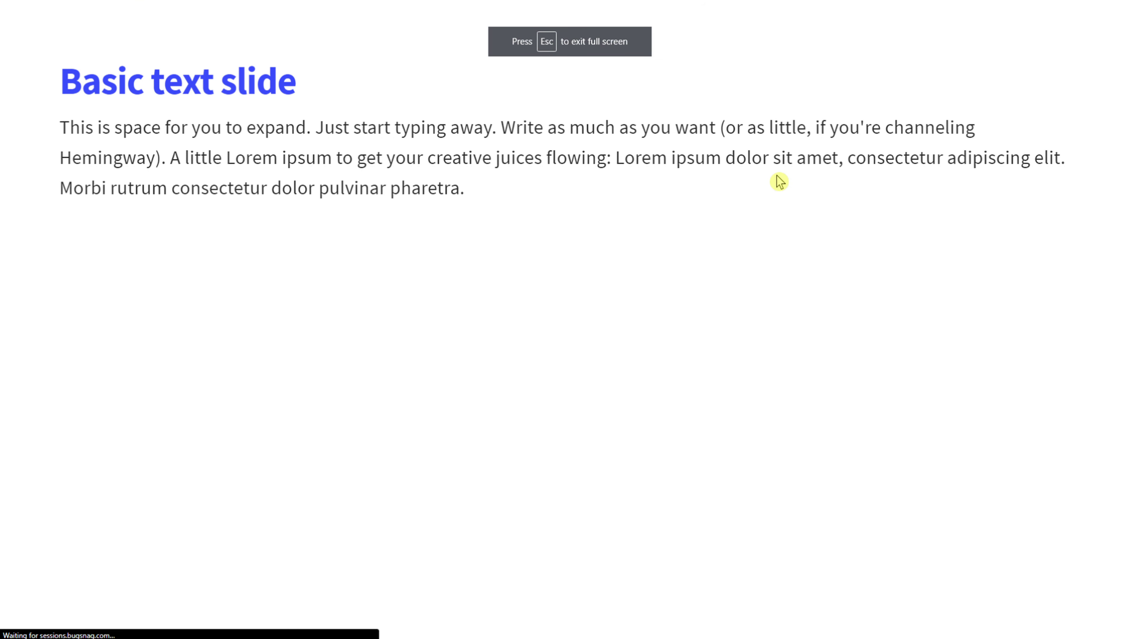
key(Escape)
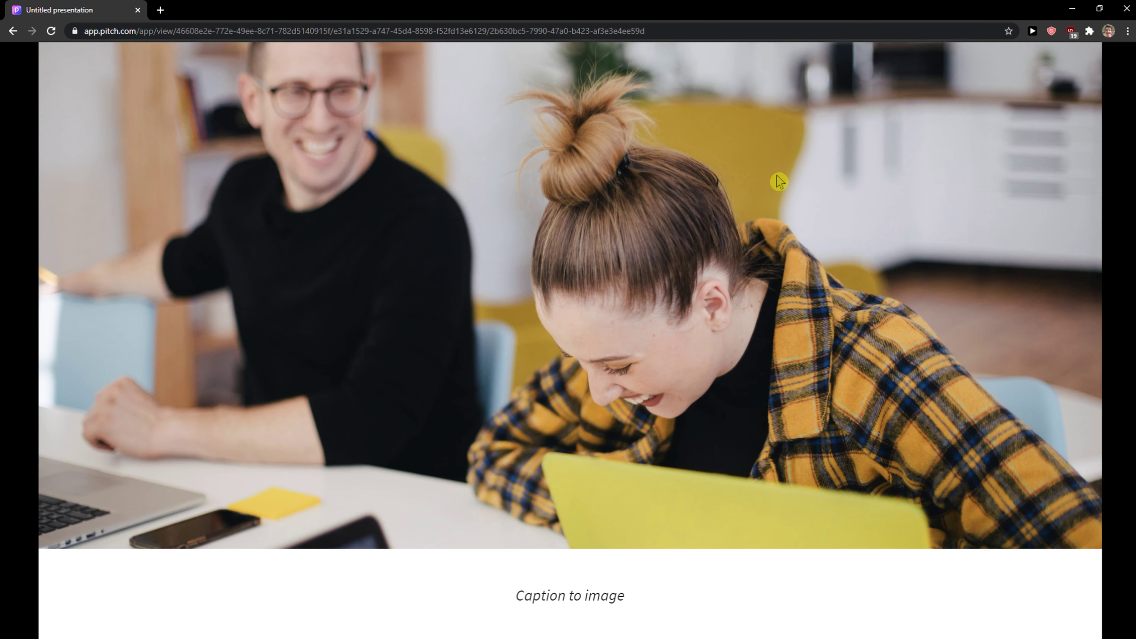
click(13, 31)
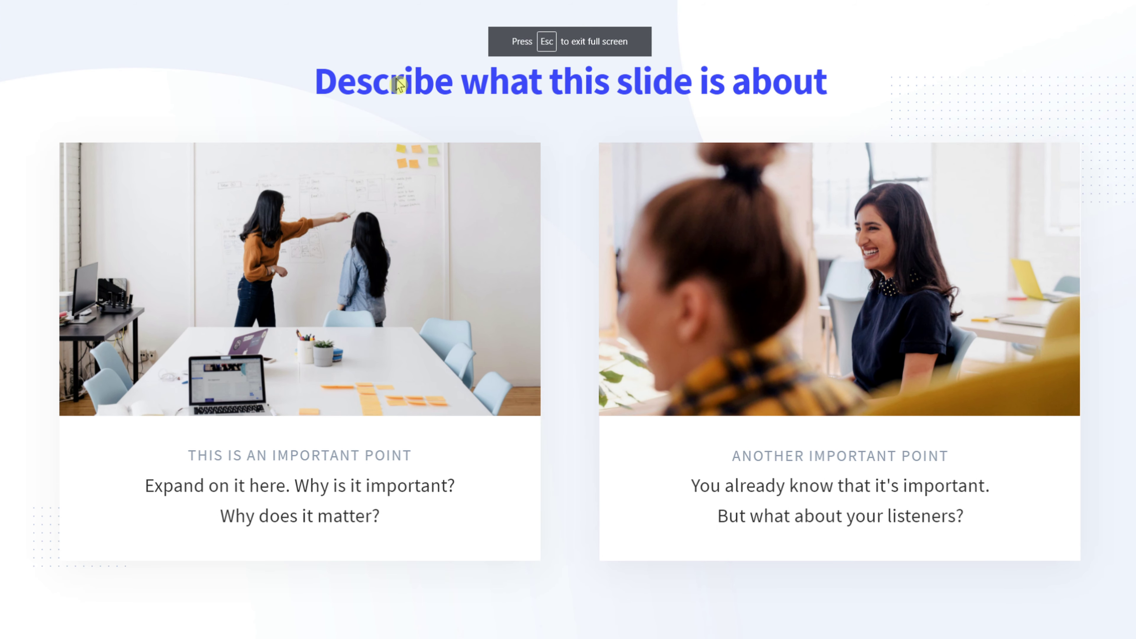
key(Escape)
key(Escape)
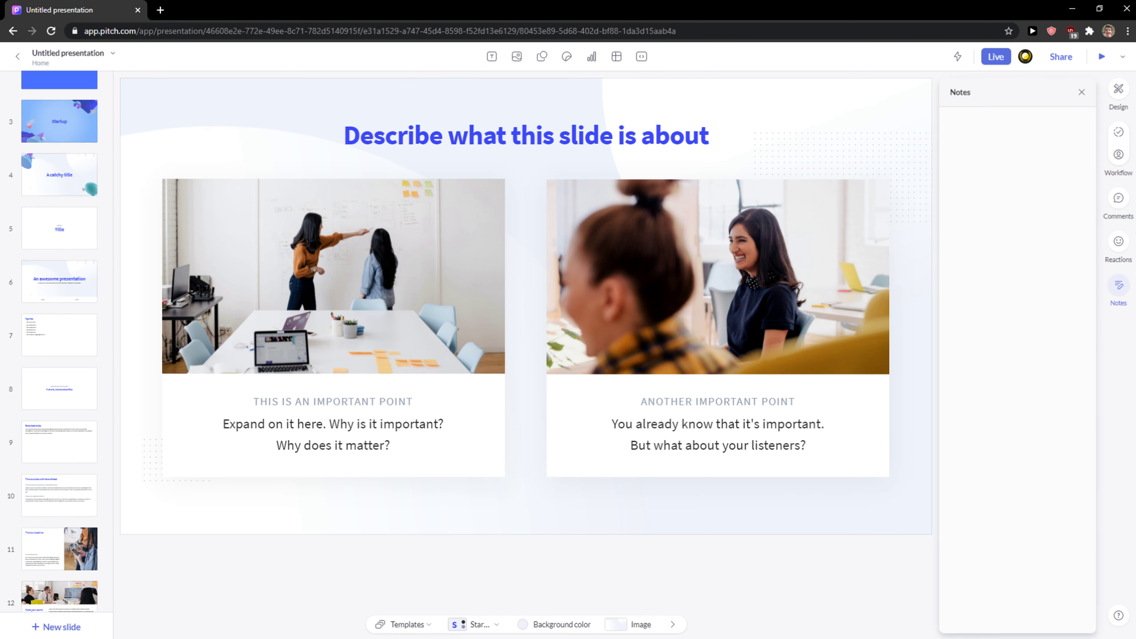
Step: Open the Startup title slide in third position and check the options for presenting or viewing the presentation
scroll(72, 187, up, 2)
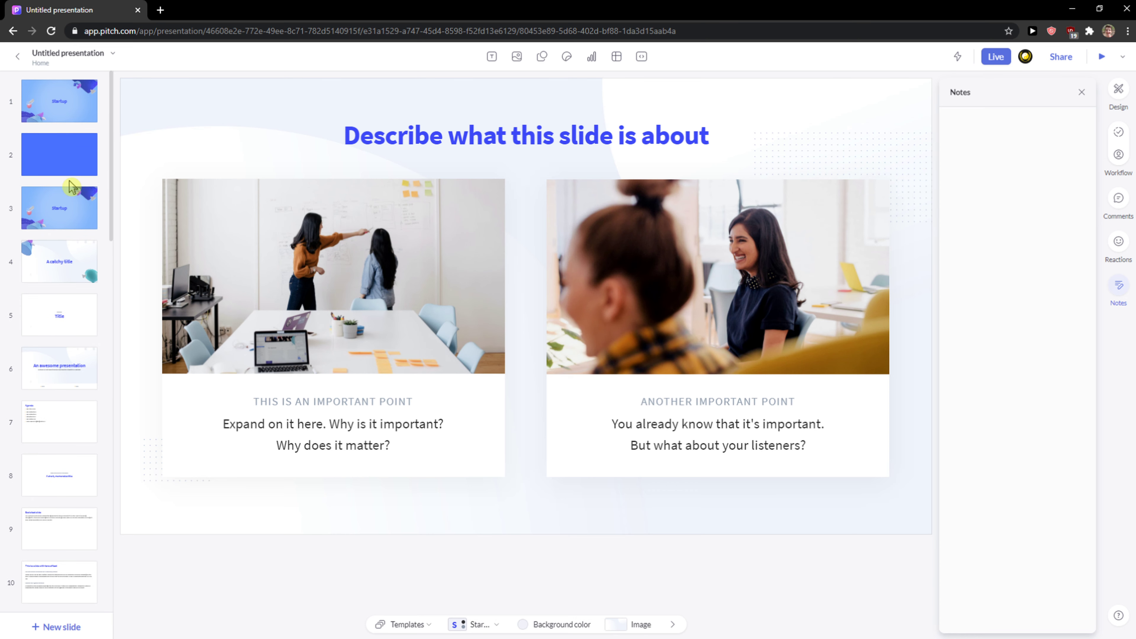
click(80, 269)
click(82, 208)
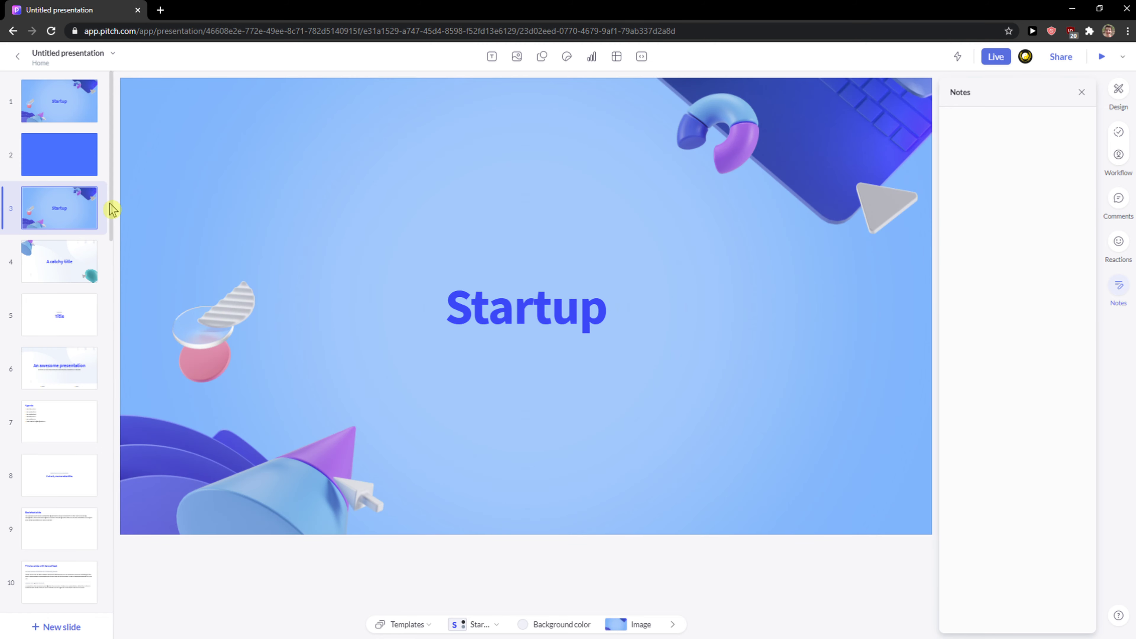
scroll(77, 187, down, 1)
scroll(78, 188, up, 1)
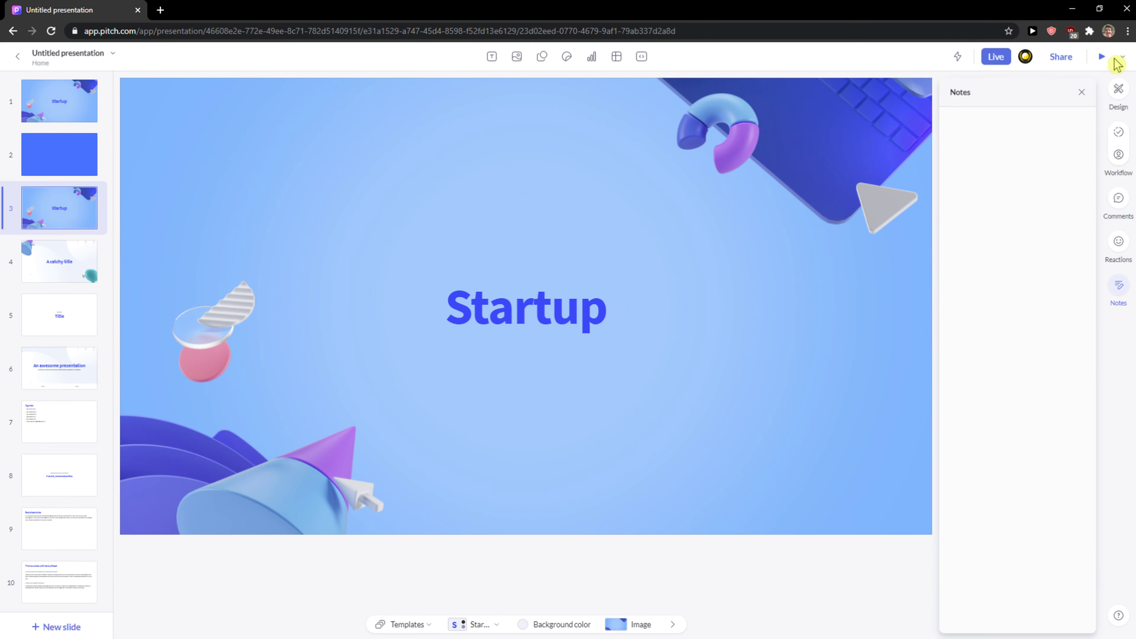
click(1124, 60)
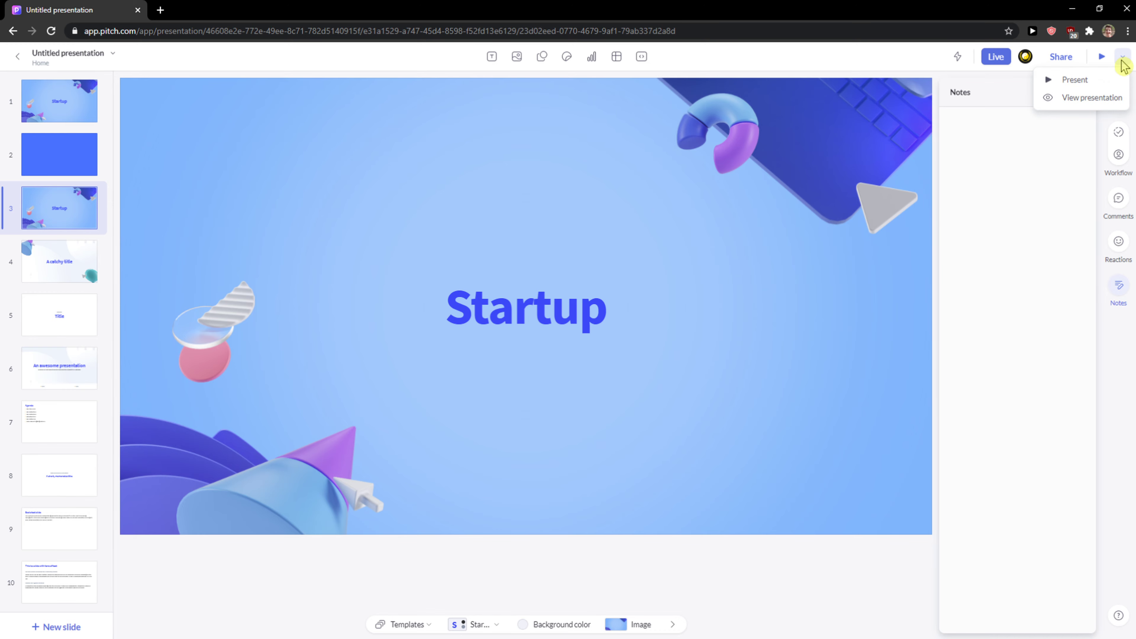
Step: Create another presentation from the Team Bulletin gallery template and add all 24 of its slides
click(17, 61)
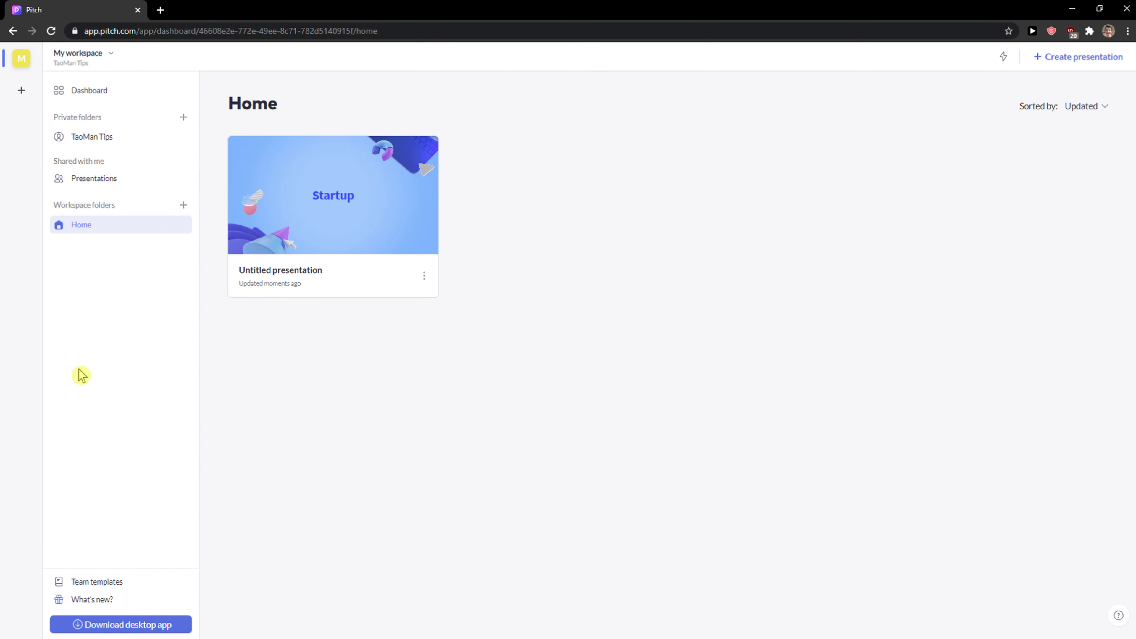
click(1074, 60)
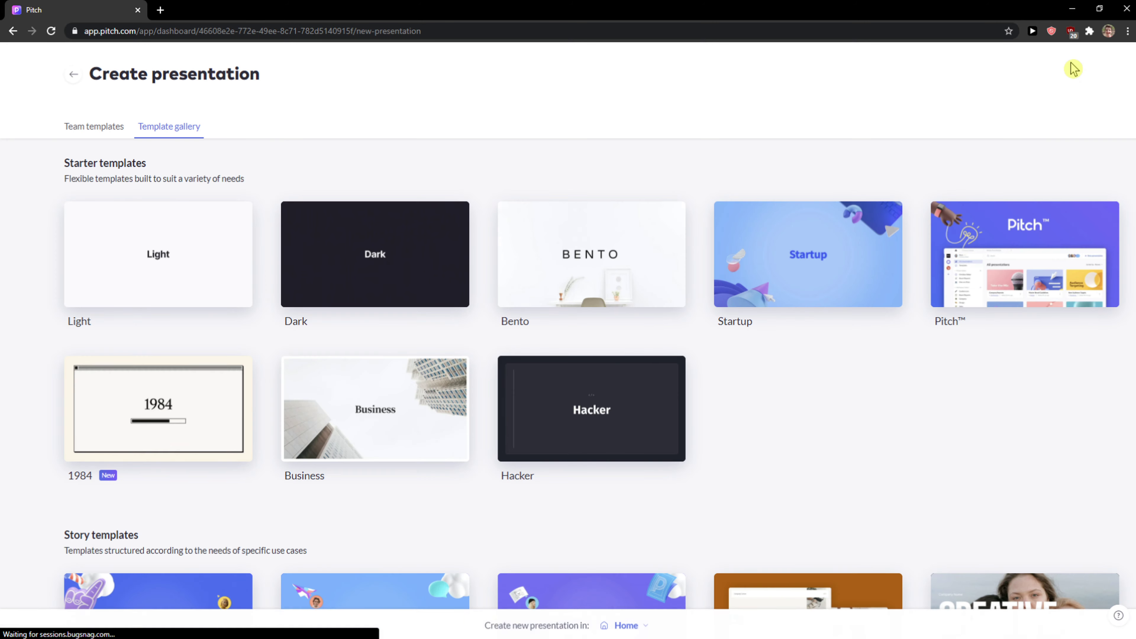
scroll(536, 376, down, 8)
scroll(536, 377, down, 9)
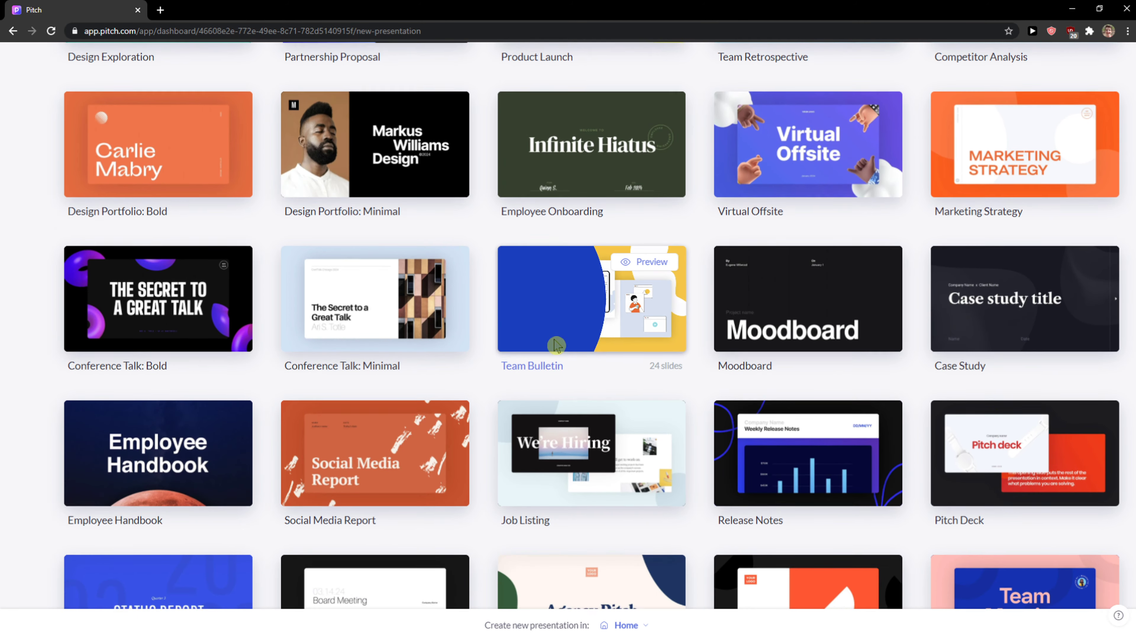
scroll(581, 349, down, 3)
click(579, 215)
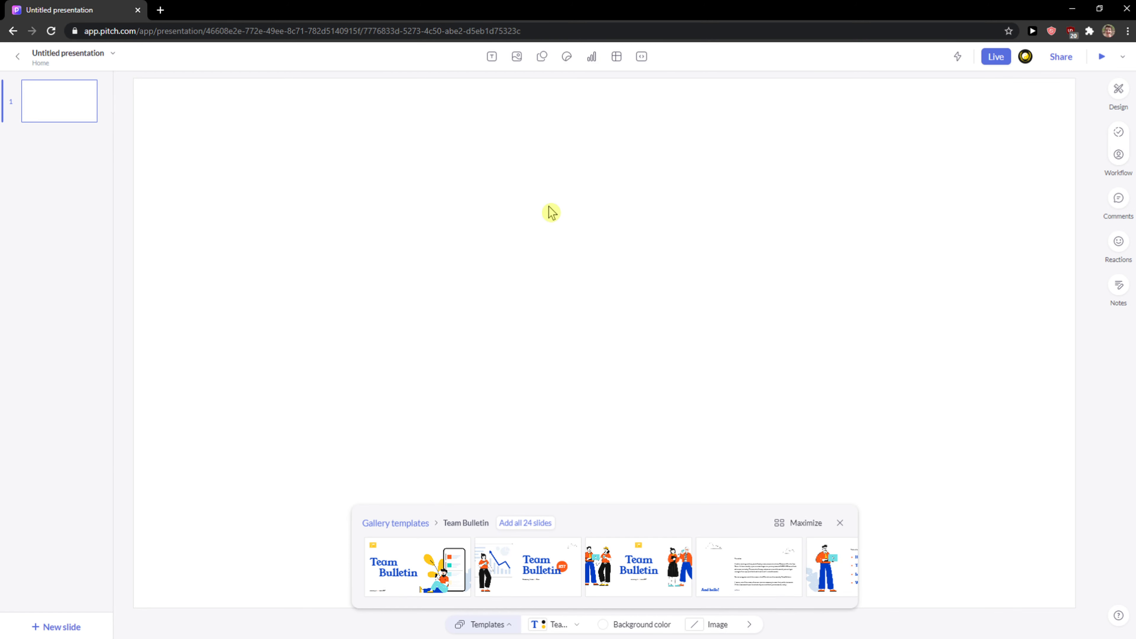
click(524, 523)
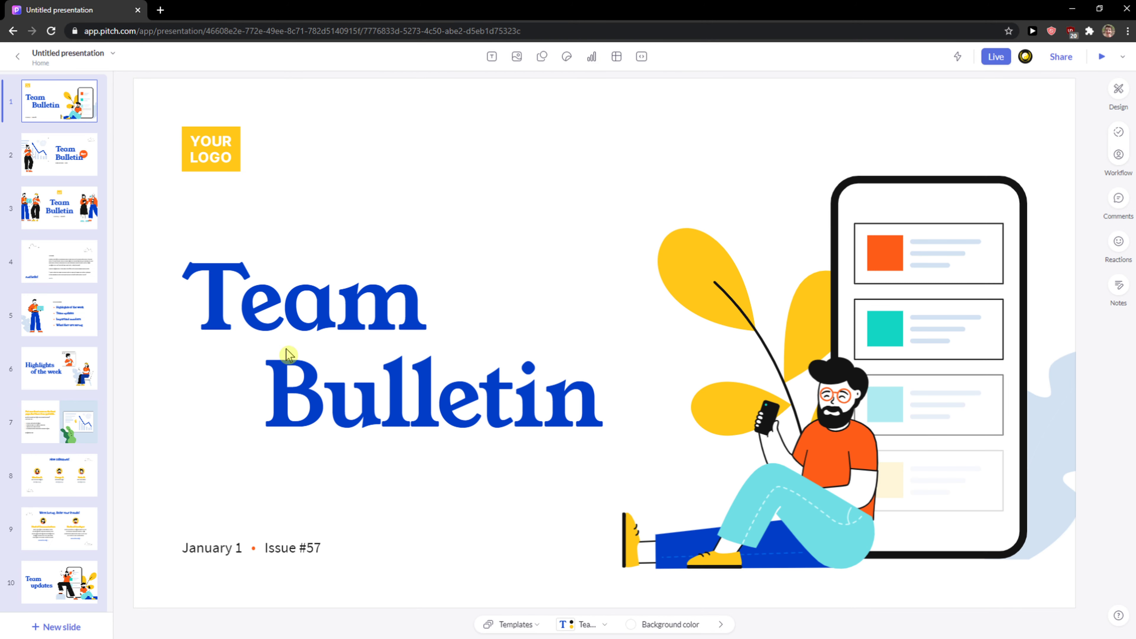
Step: Check the first Team Bulletin slide's context options, including its status and style choices
right_click(24, 132)
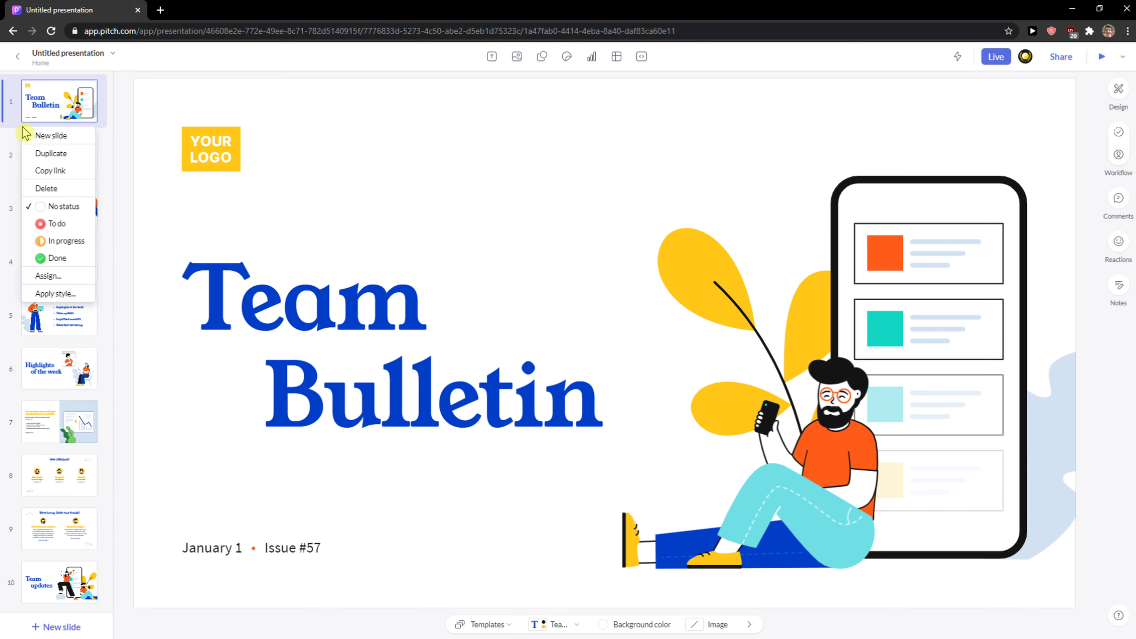
click(41, 294)
click(705, 308)
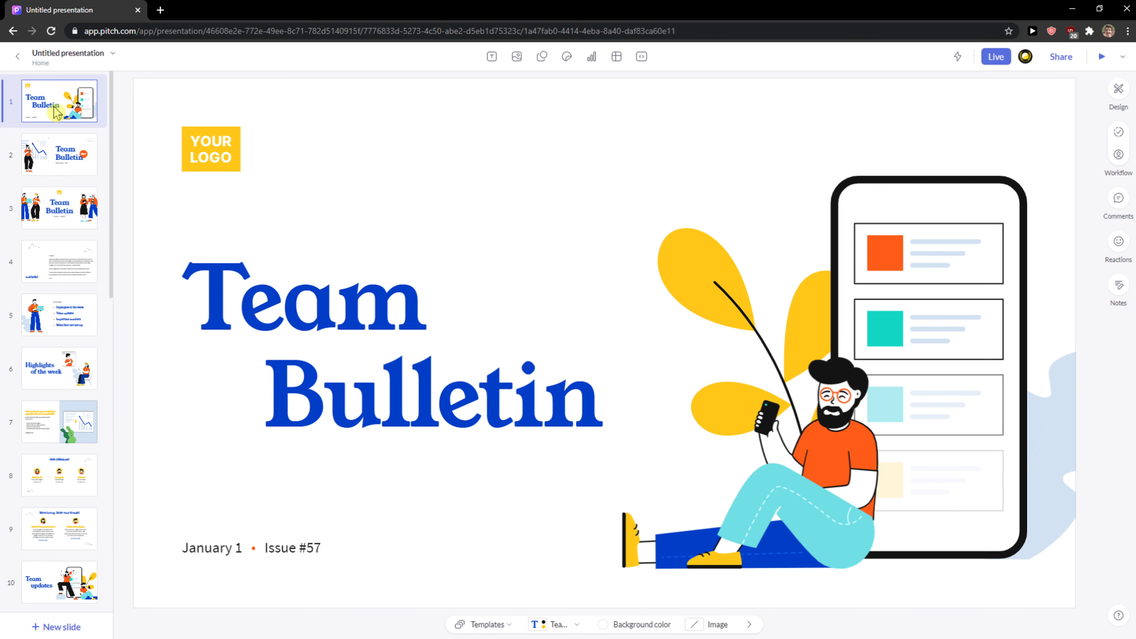
right_click(52, 107)
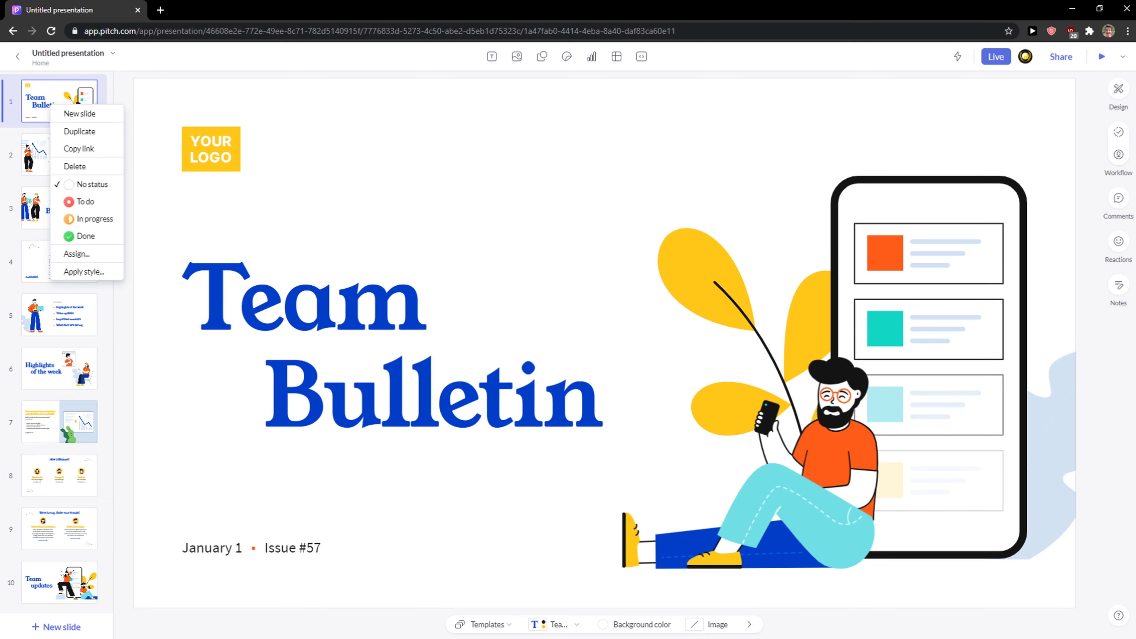
Step: Present the Team Bulletin slideshow from the first slide and advance to the "And hello!" slide
click(1103, 59)
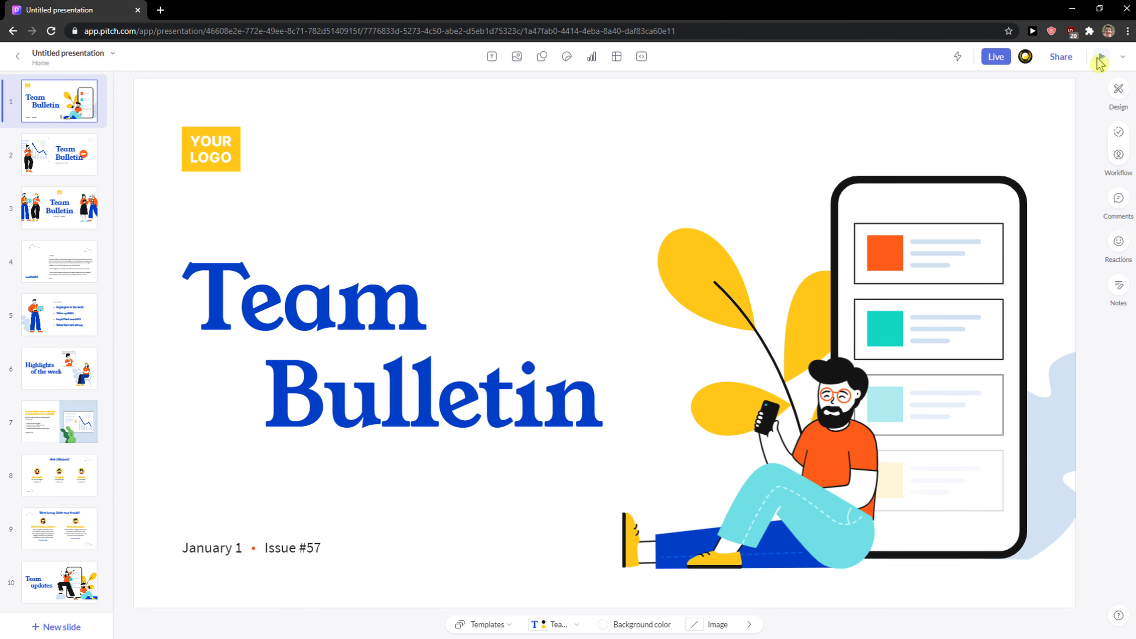
click(1103, 58)
click(856, 221)
click(855, 219)
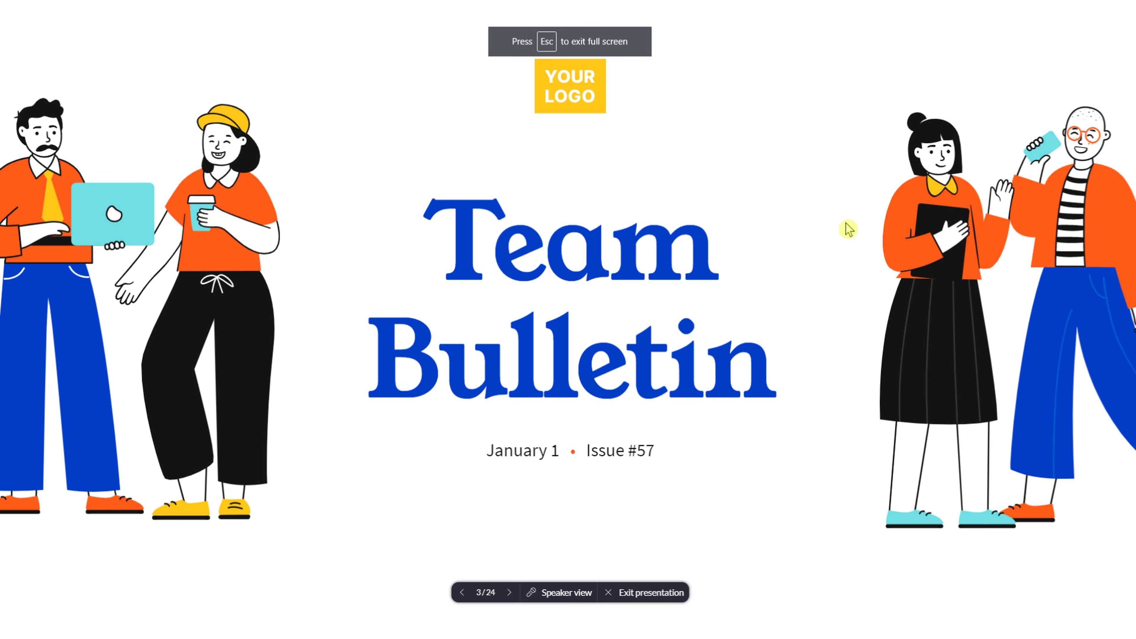
click(848, 203)
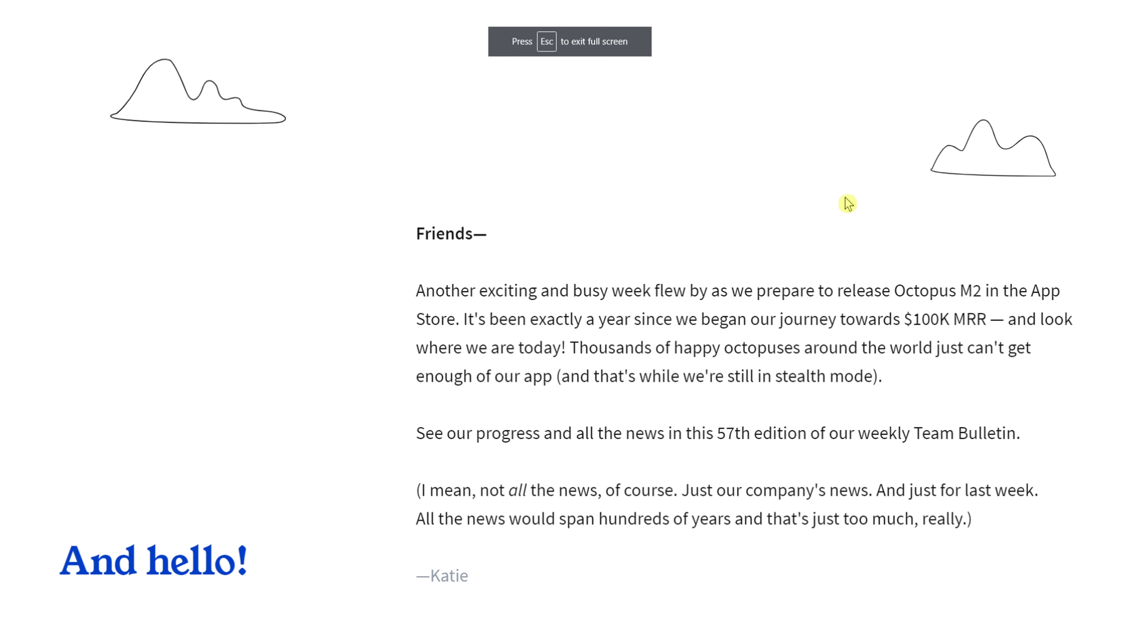